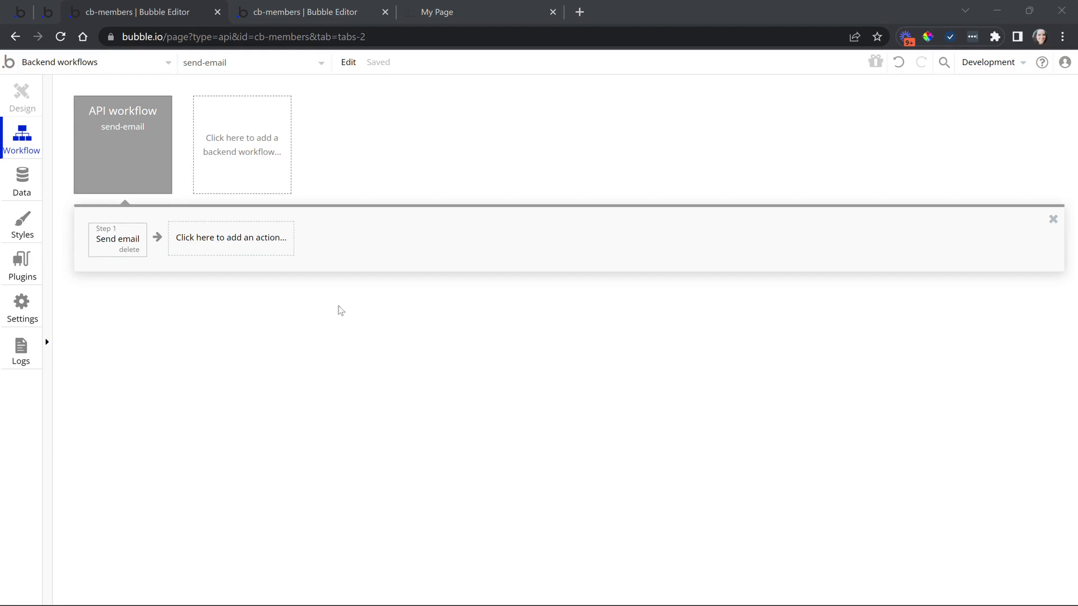
Check the API setting that enables backend workflows, and open the Backend workflows page of the cb-members app.
click(126, 67)
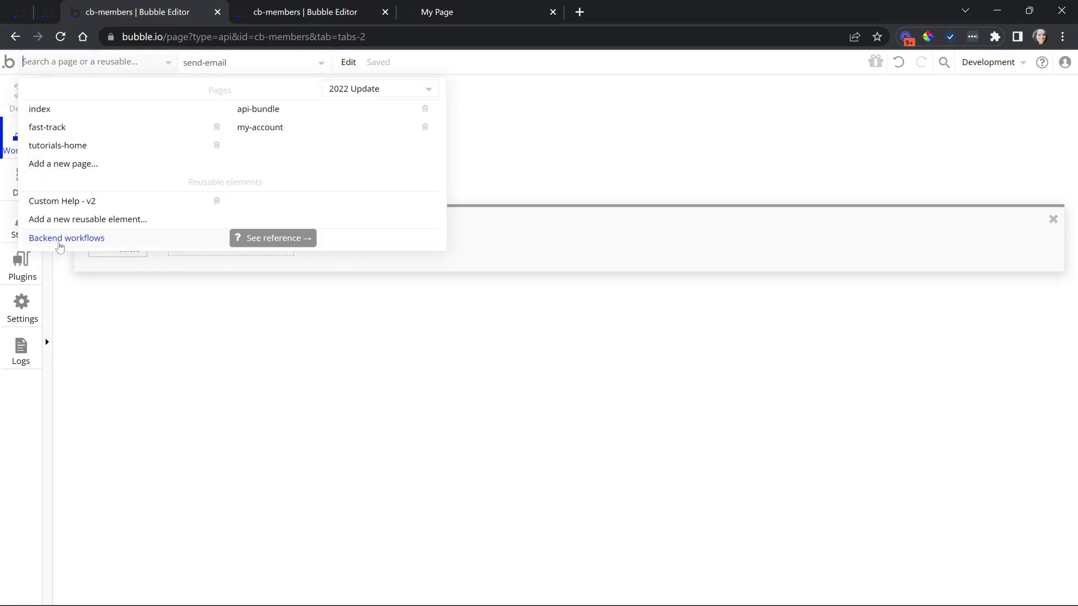
click(79, 247)
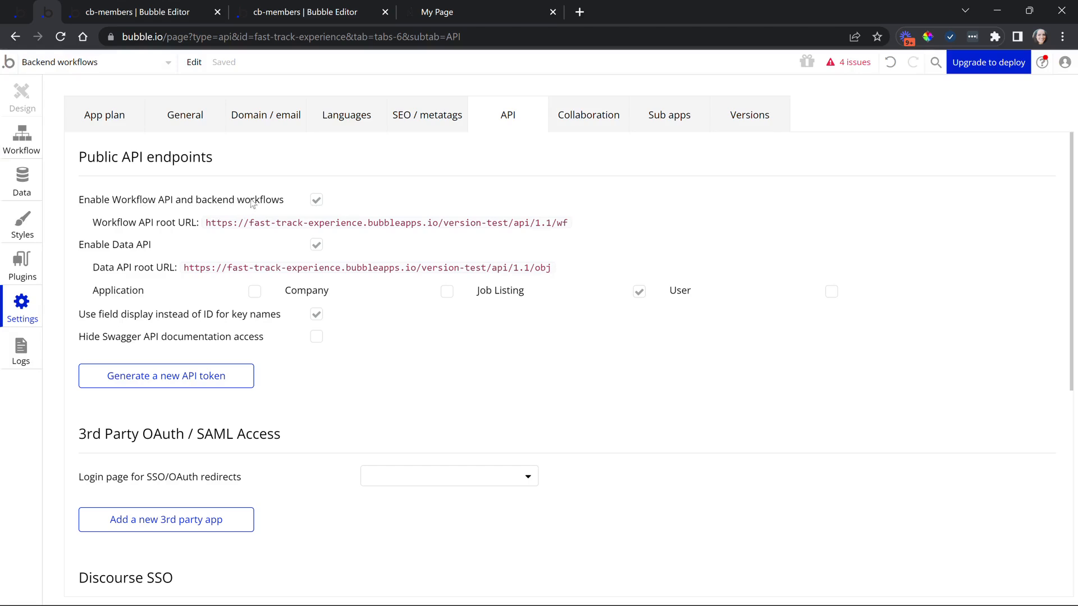
click(162, 6)
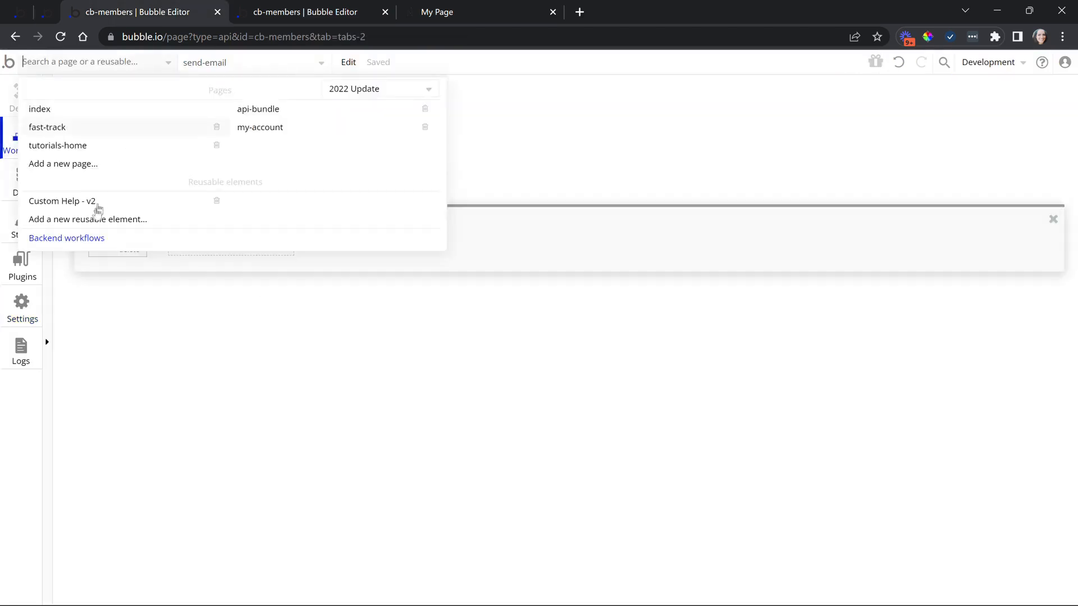
click(73, 241)
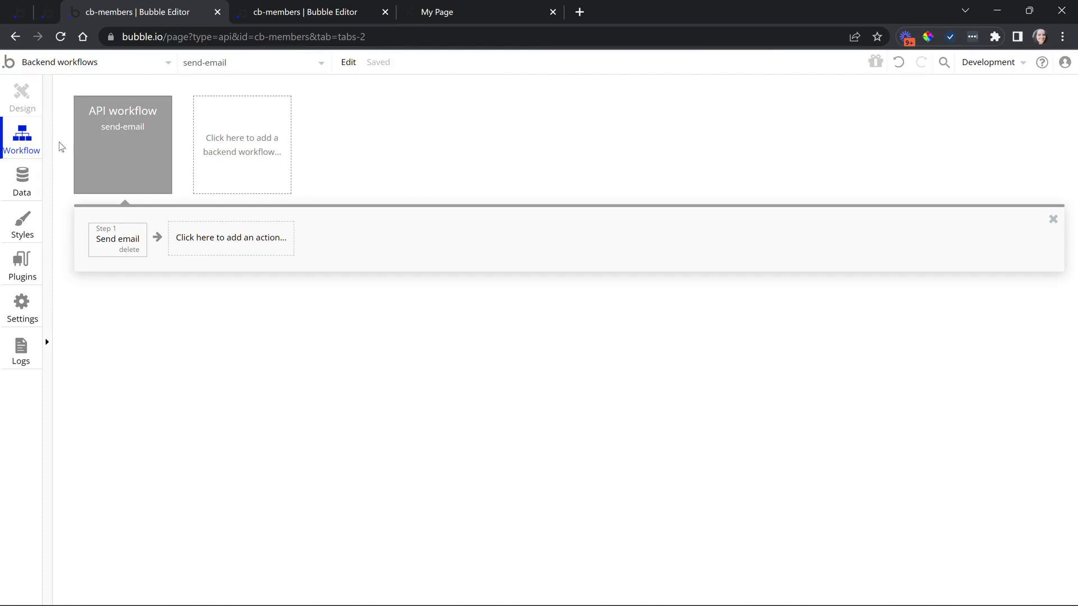
mouse_move(20, 96)
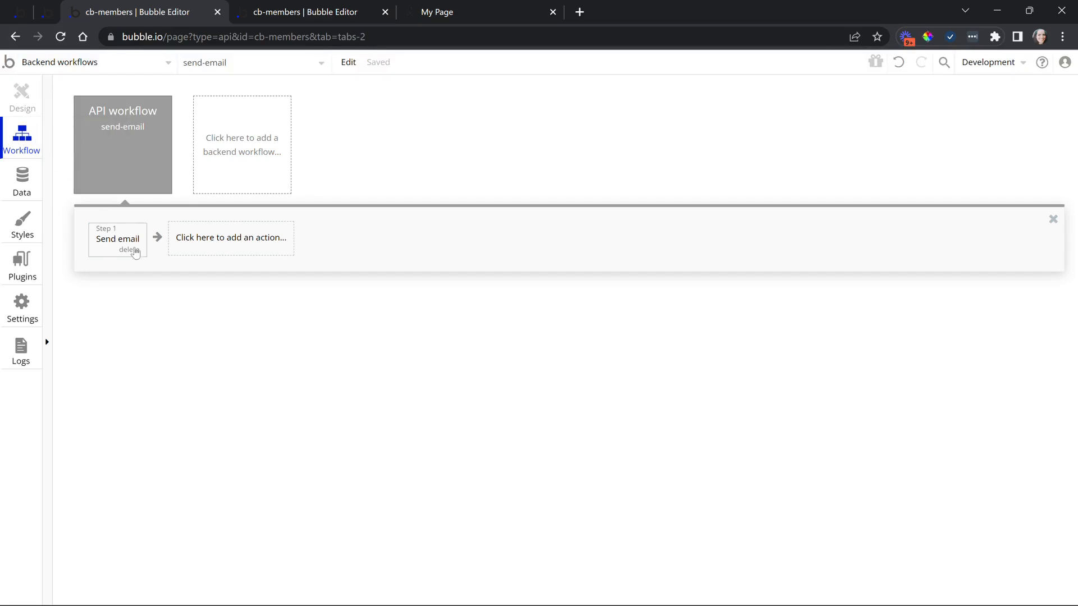
Examine the actions available to the send-email workflow and the types of backend workflow that can be added.
click(193, 249)
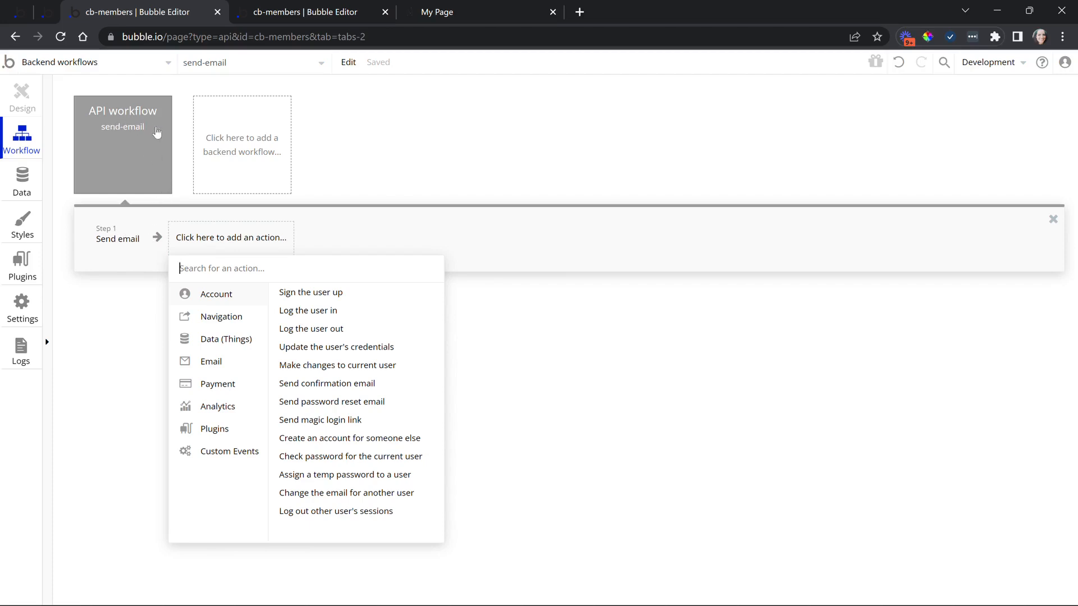
click(226, 155)
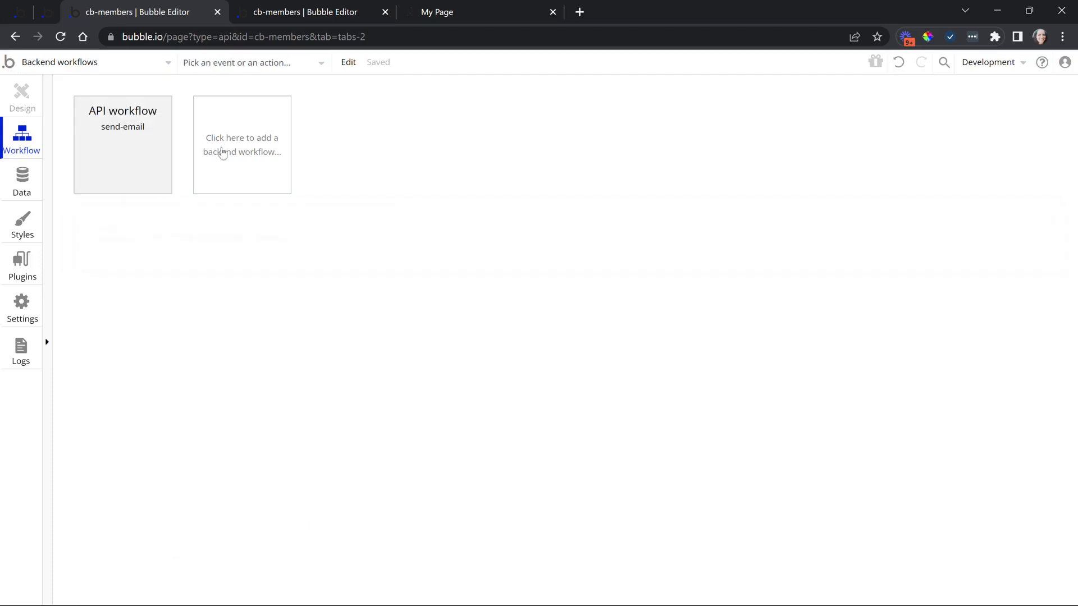
click(236, 180)
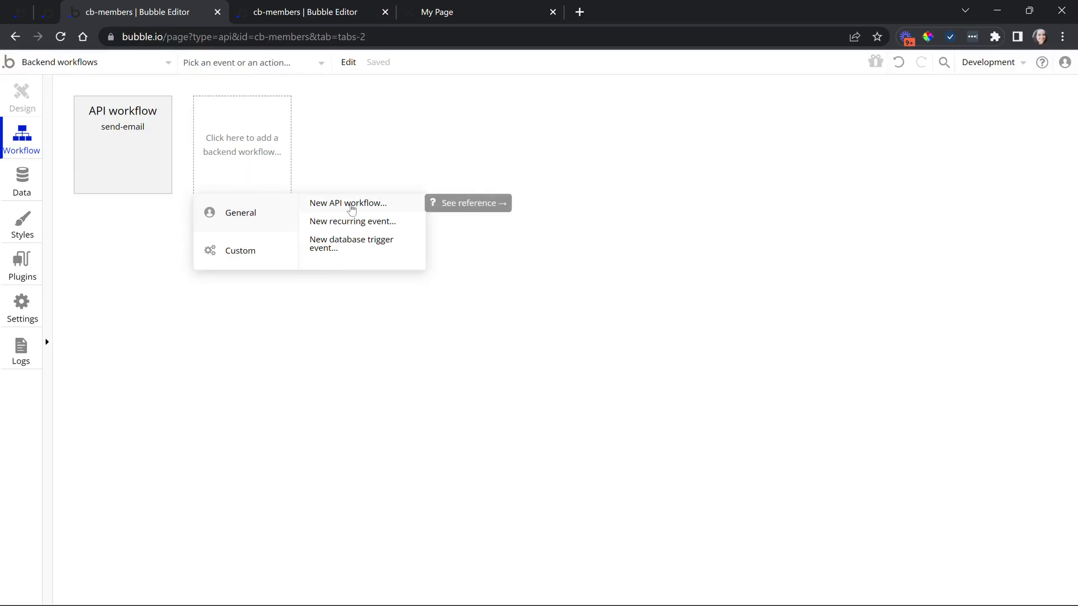
Review the send-email API workflow's settings and the properties of its Send email action.
click(108, 160)
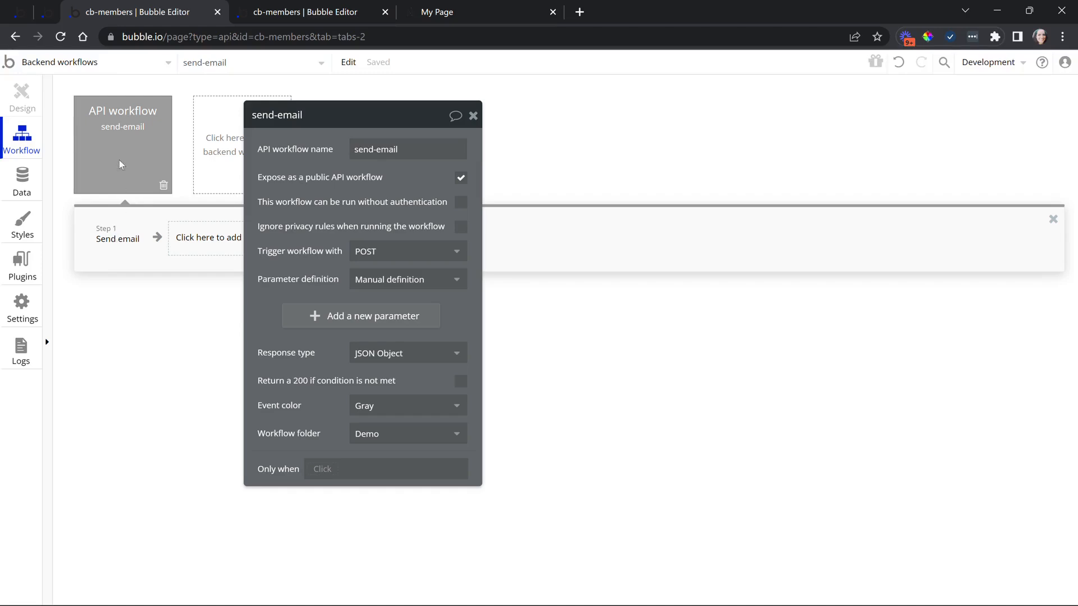
click(126, 239)
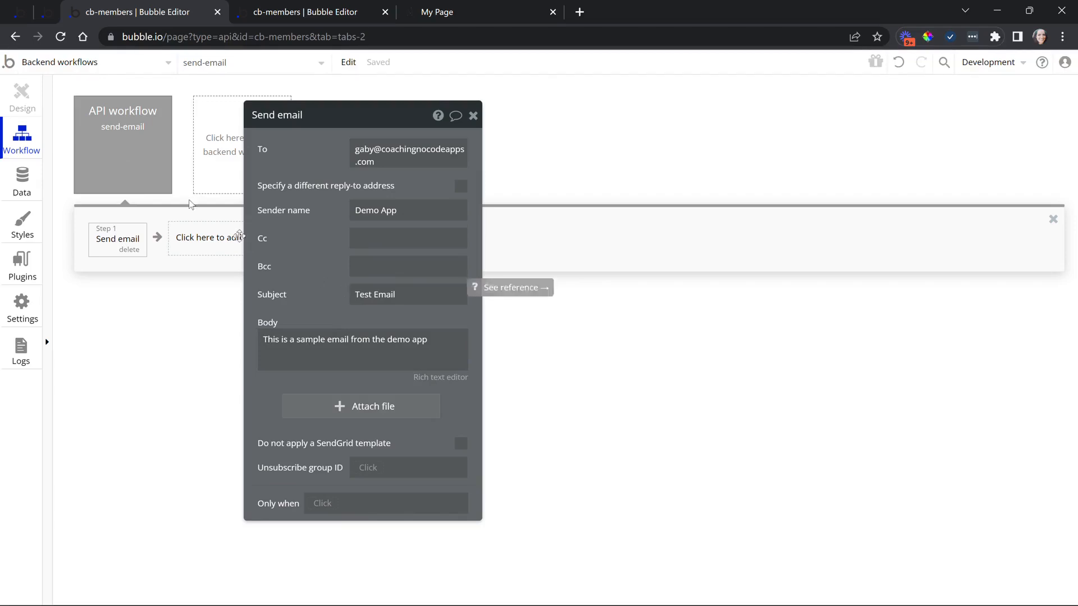
click(154, 170)
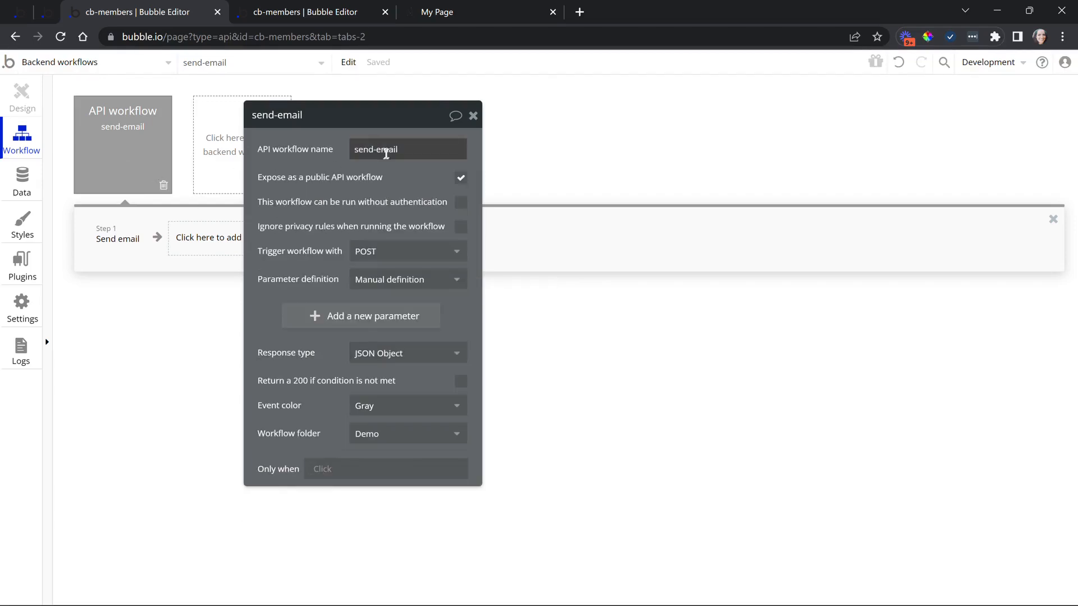
click(116, 241)
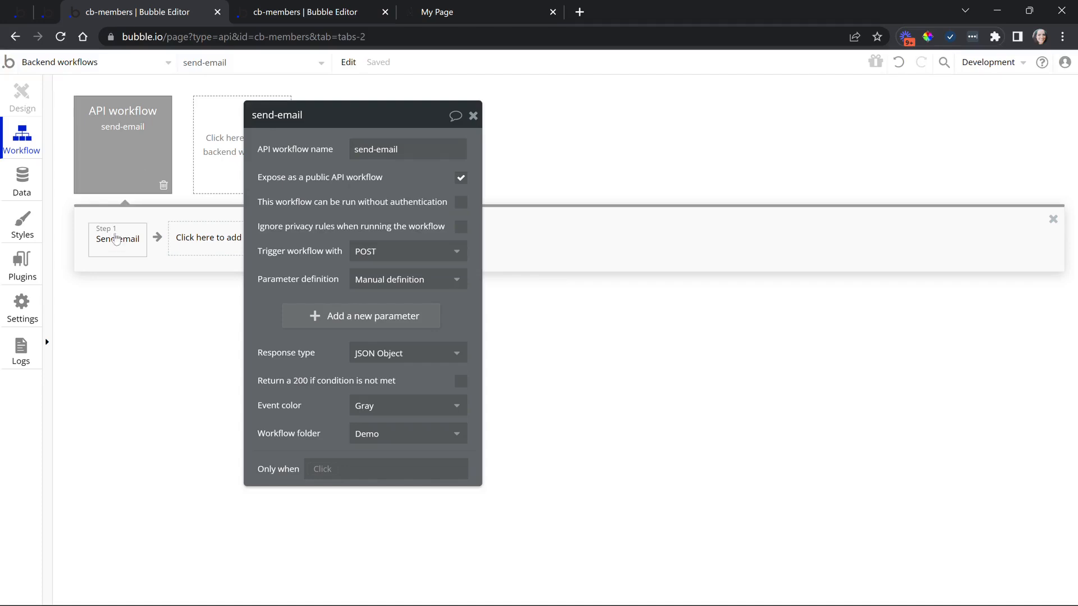
Open the Send Email button's workflow on the demo page and review the custom event actions for scheduling API workflows.
click(304, 15)
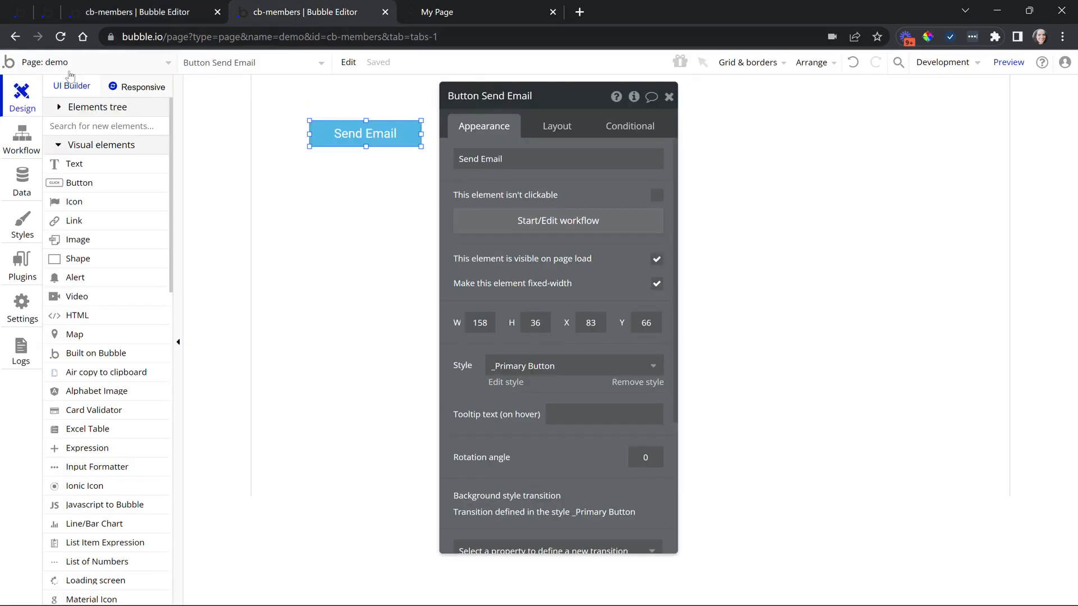
click(494, 223)
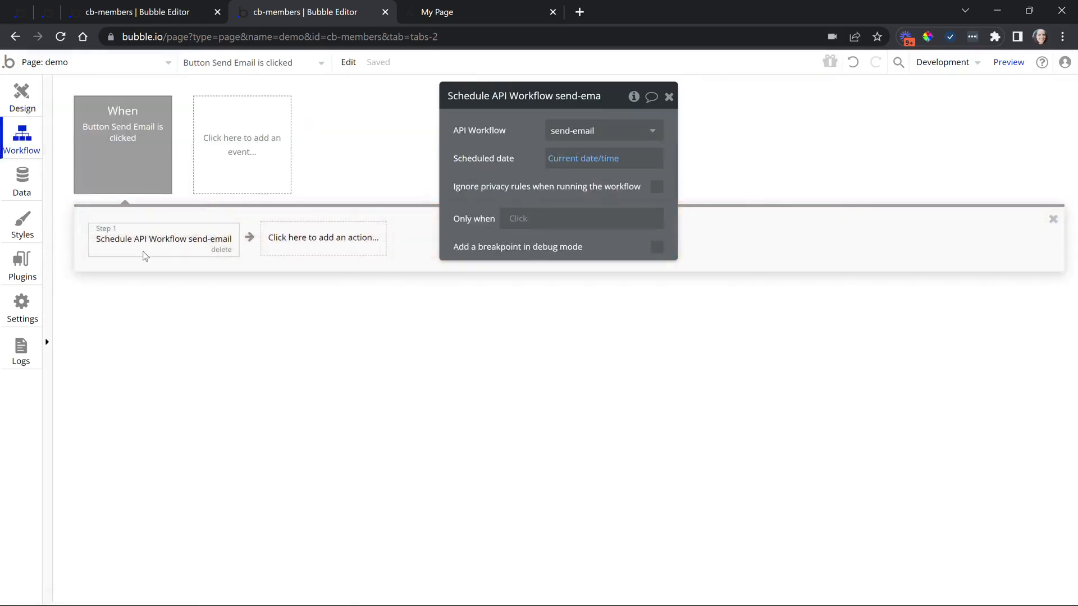
click(295, 245)
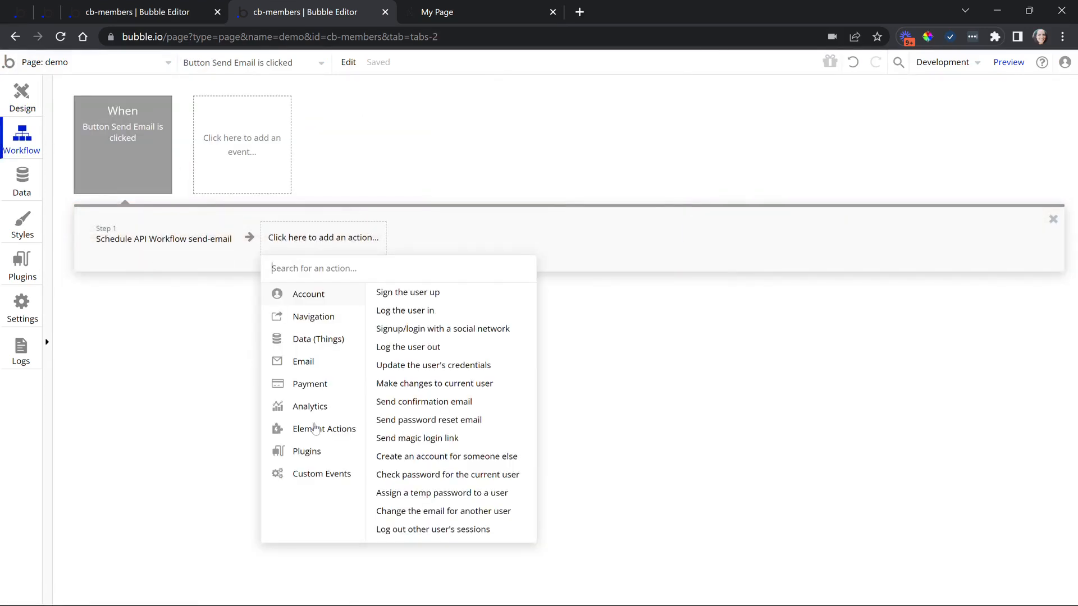
mouse_move(318, 476)
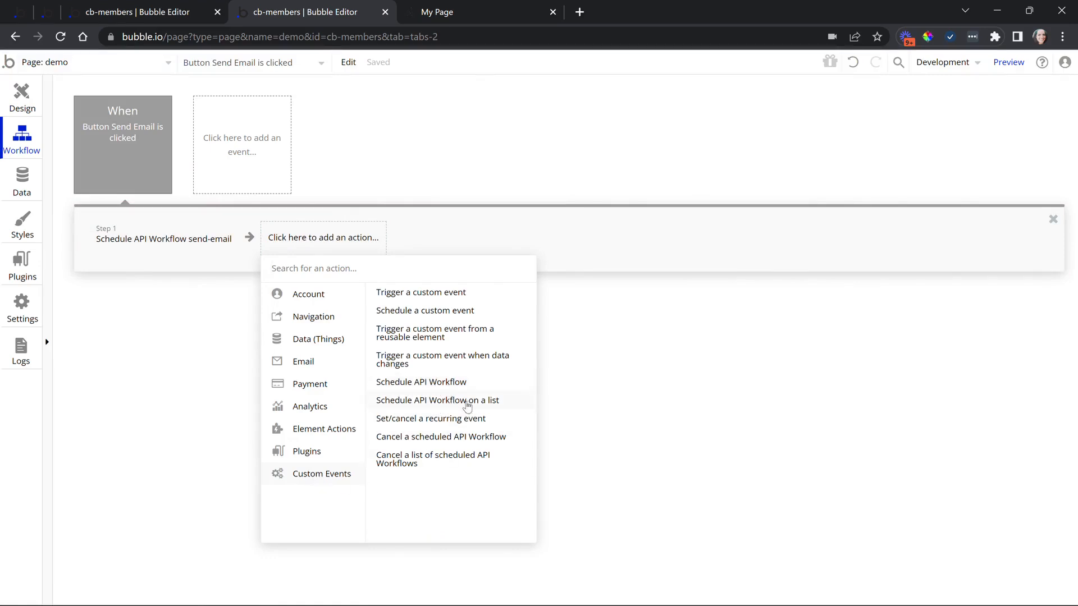
mouse_move(466, 405)
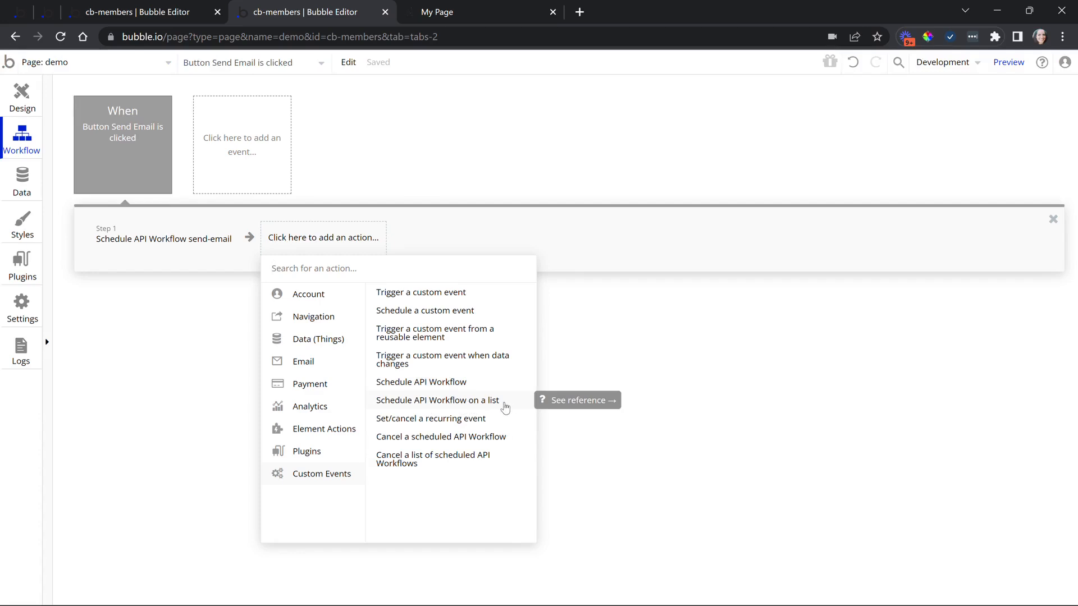
mouse_move(422, 387)
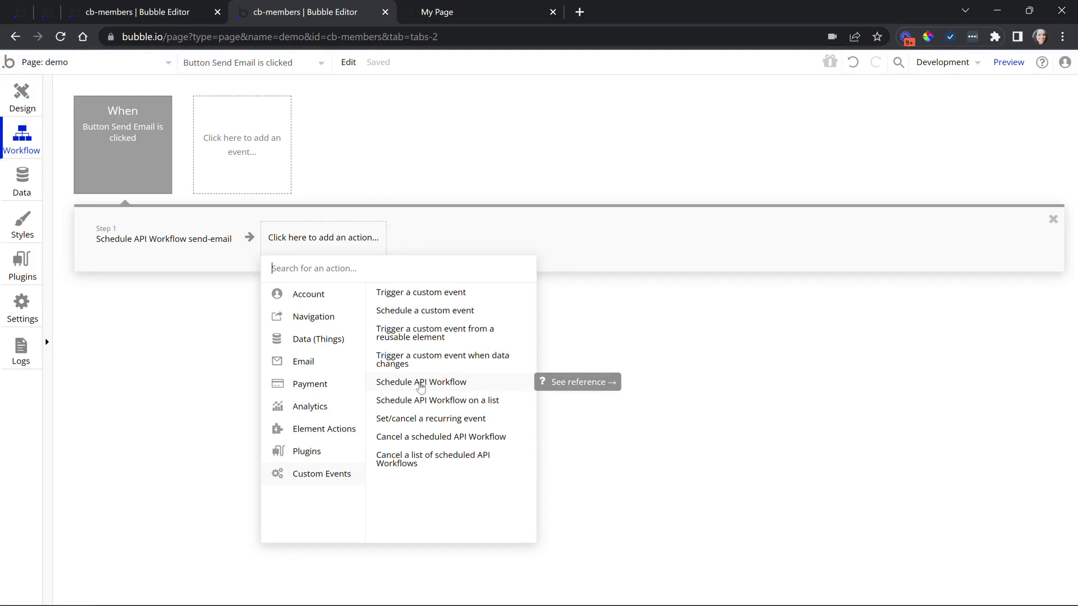
Inspect the API workflow and scheduled date of the Schedule API Workflow action, comparing with the backend workflow.
click(180, 246)
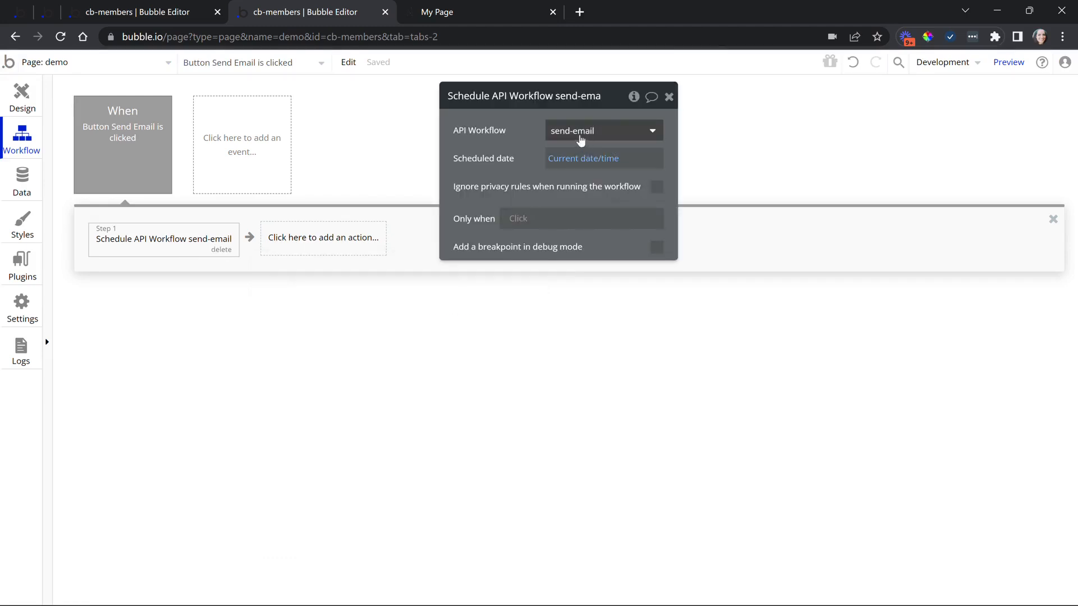
mouse_move(584, 137)
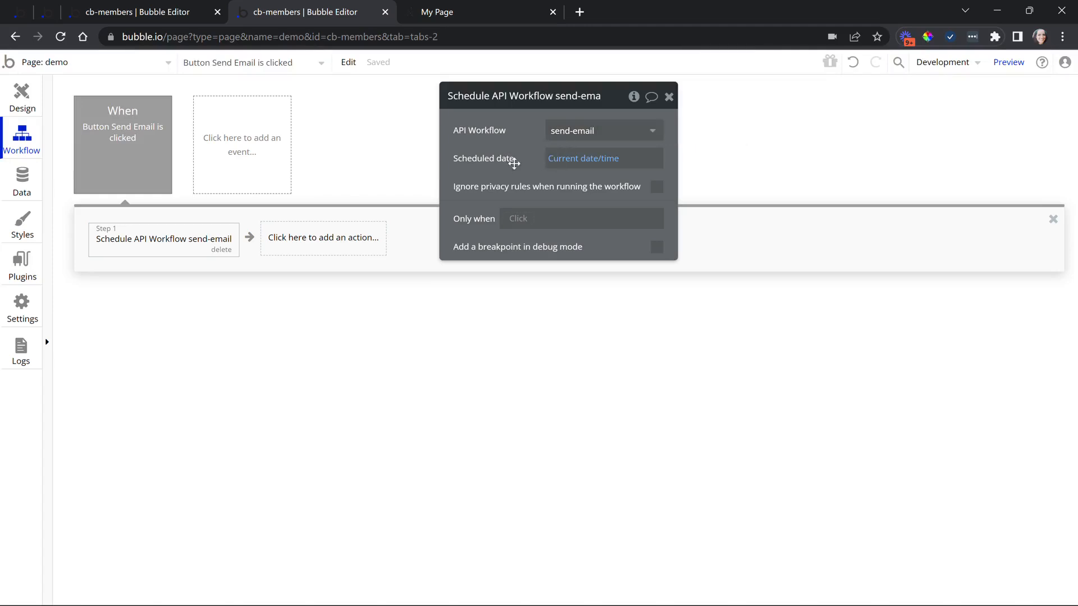
mouse_move(554, 169)
click(170, 7)
click(279, 8)
Look at the available email actions, and review the Send Email button event and its Schedule API Workflow action.
click(313, 249)
mouse_move(304, 361)
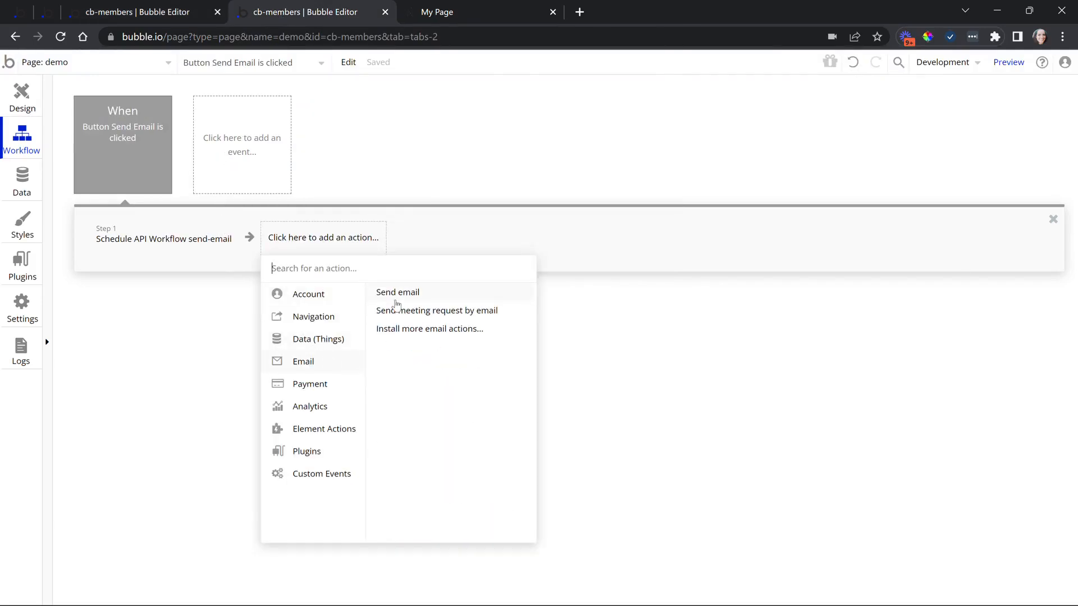
click(153, 162)
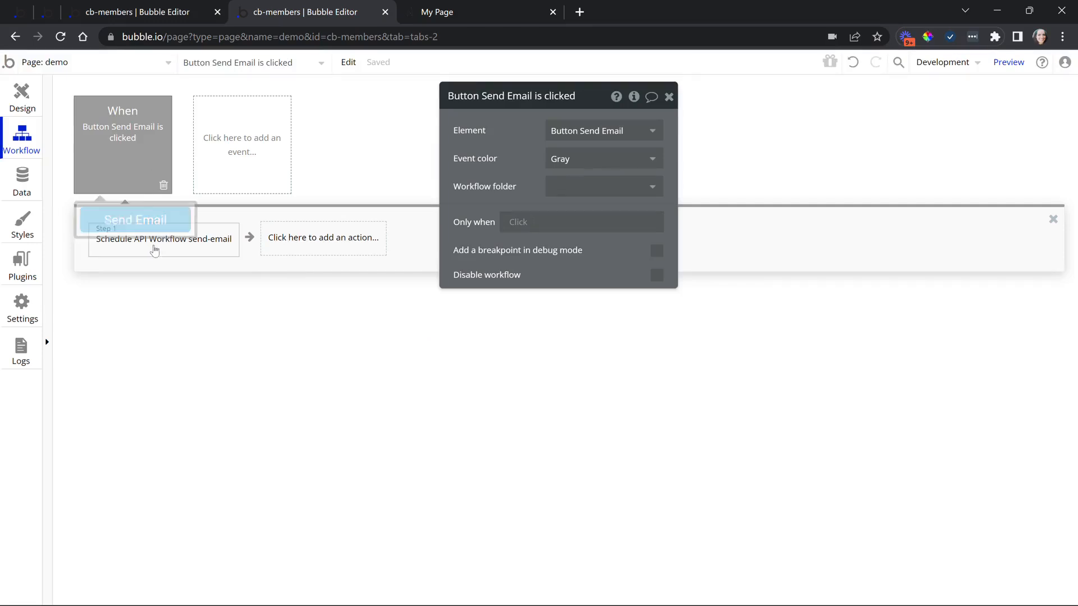
click(156, 250)
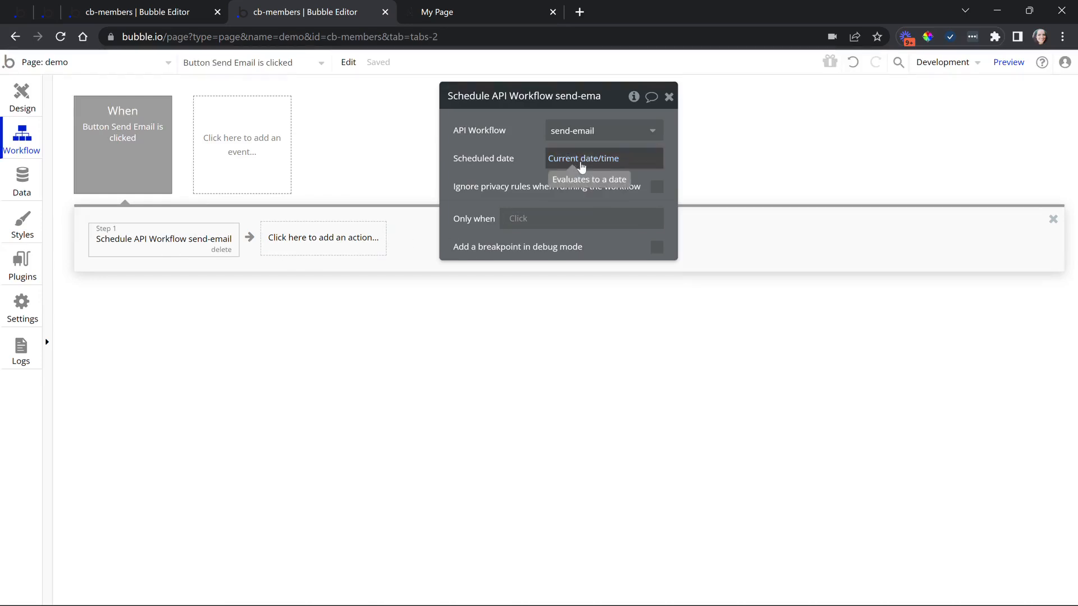
Run Send Email from the demo page preview, checking the Gmail search for the sample email beforehand.
click(463, 8)
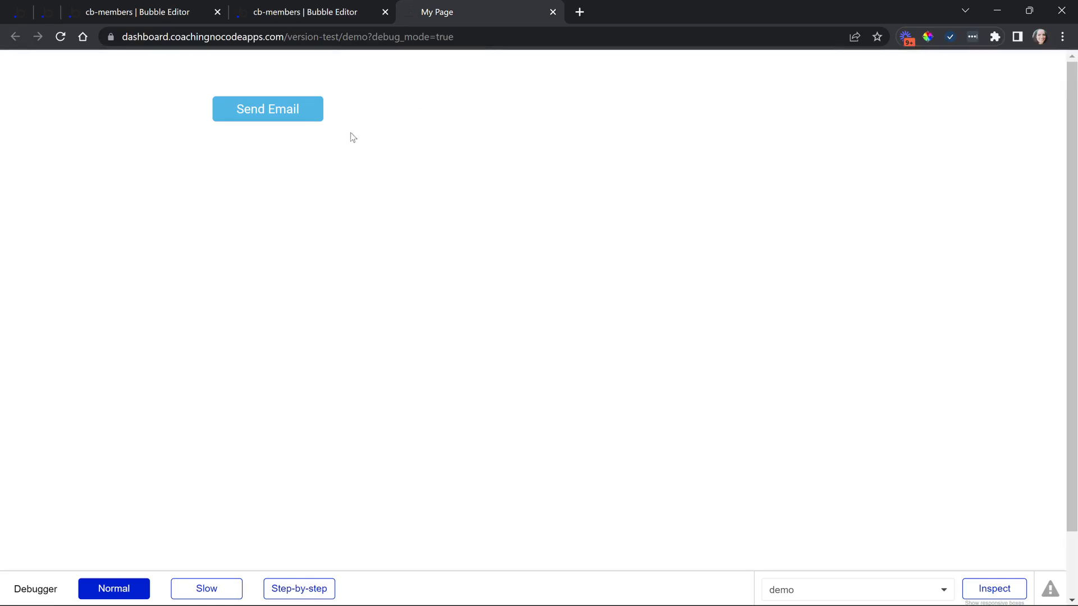
click(289, 117)
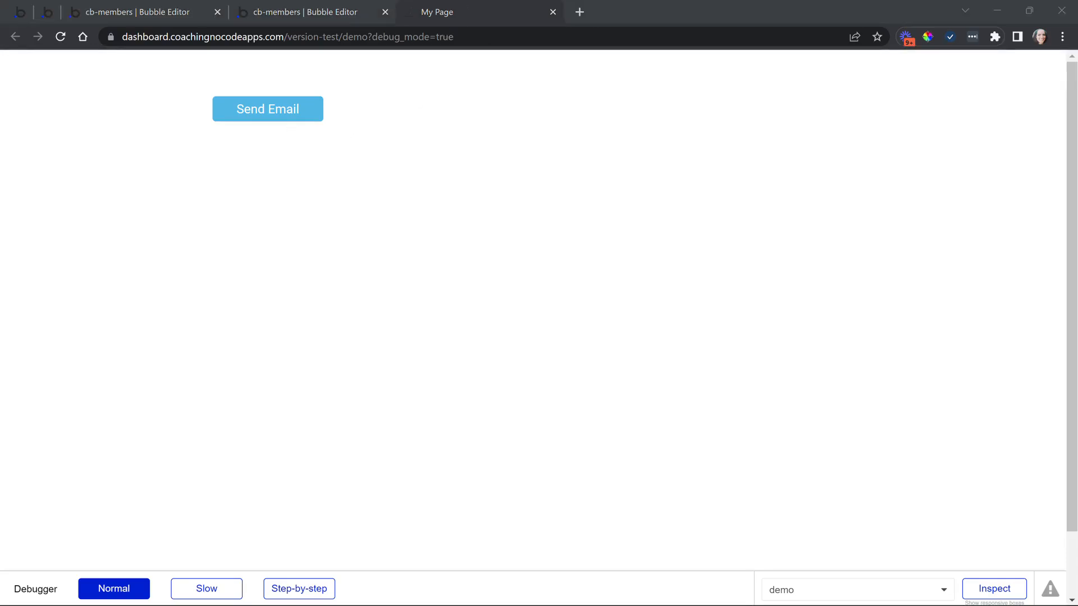
drag(0, 89, 718, 120)
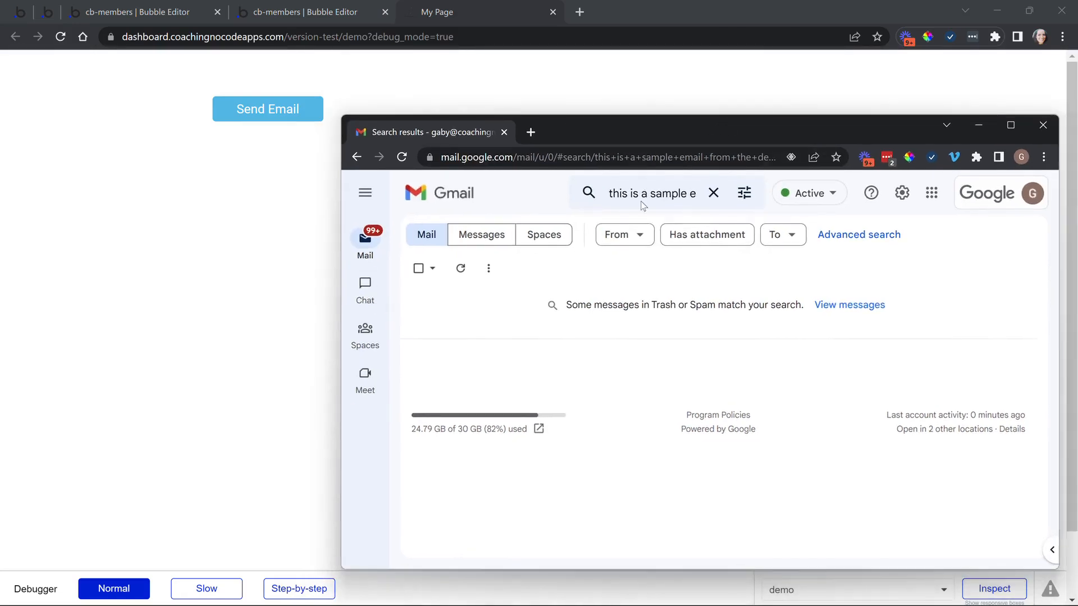
click(248, 111)
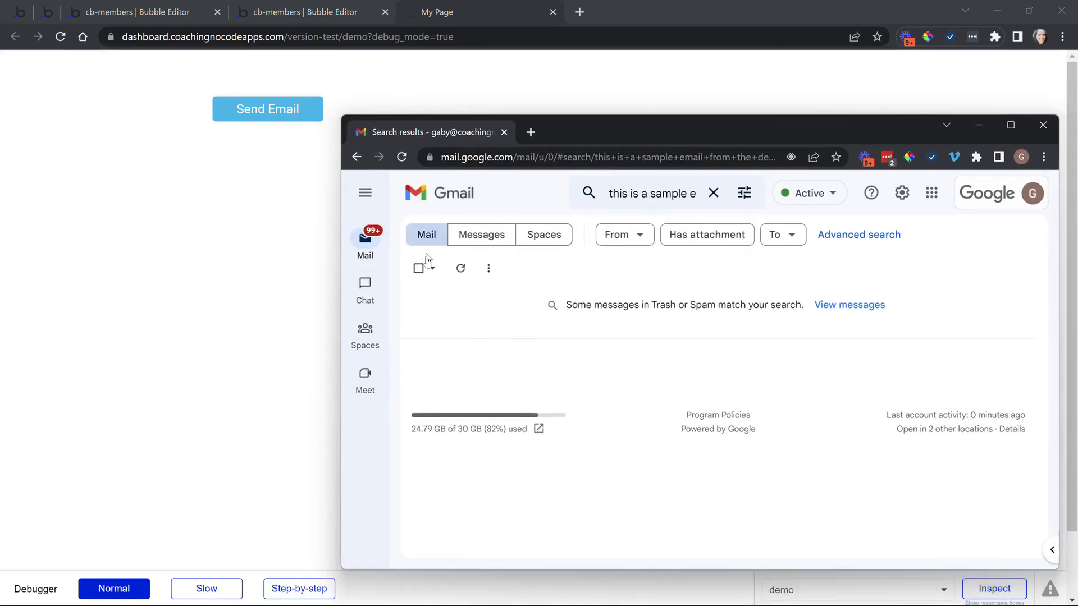
click(248, 112)
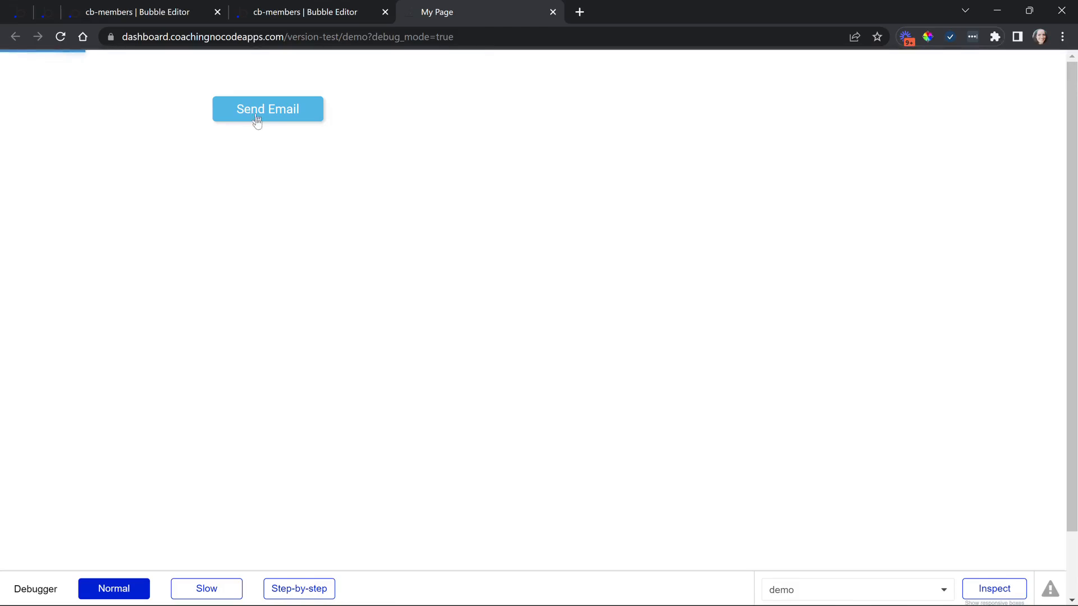
Switch to Gmail, refresh the search for the sample email and open the Test Email message.
key(alt+Tab)
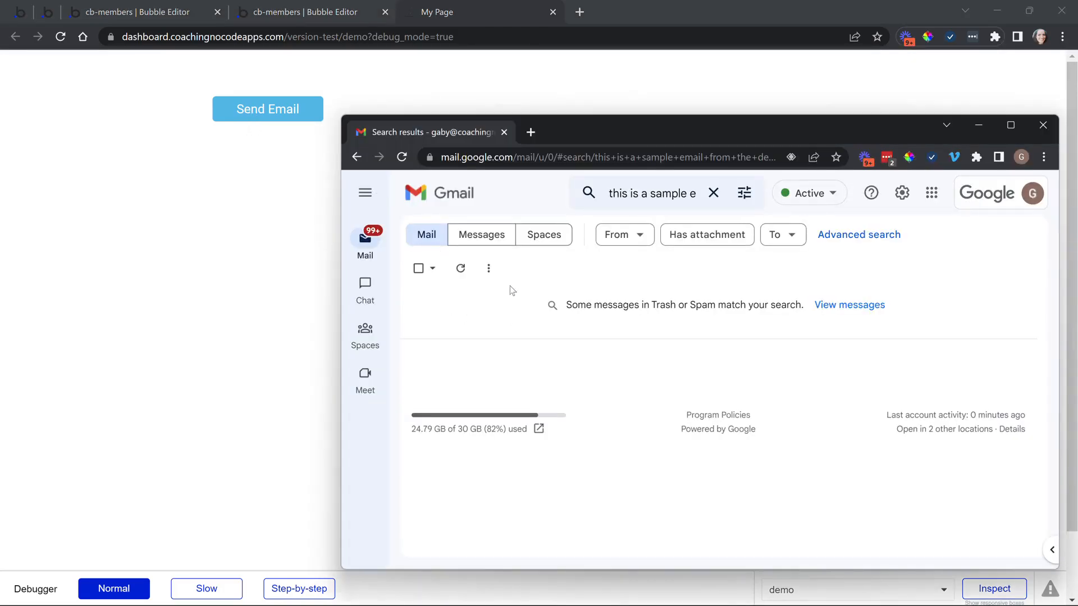
click(462, 277)
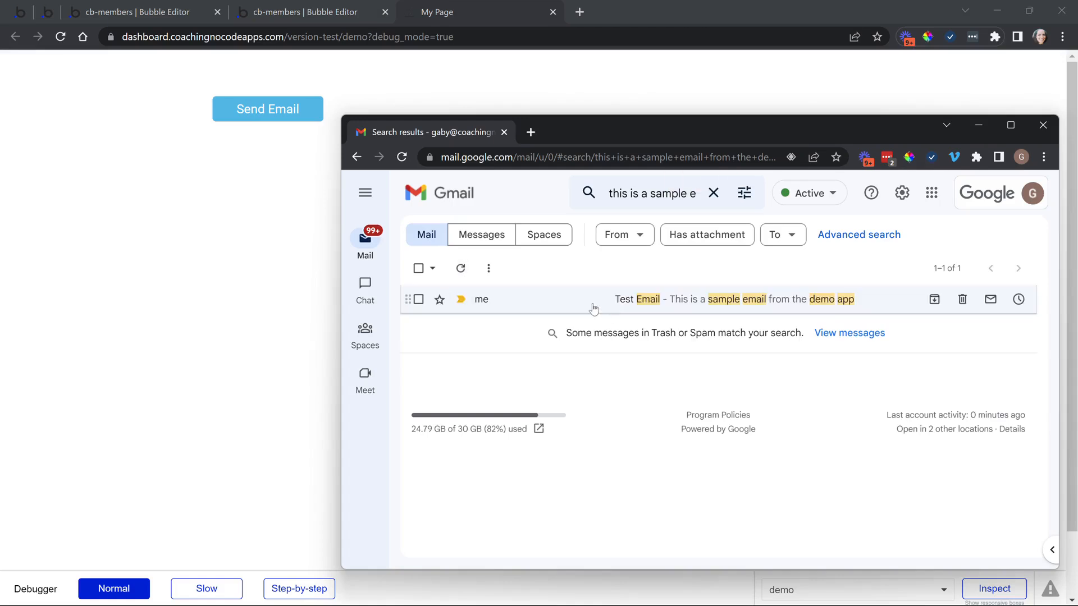
click(594, 307)
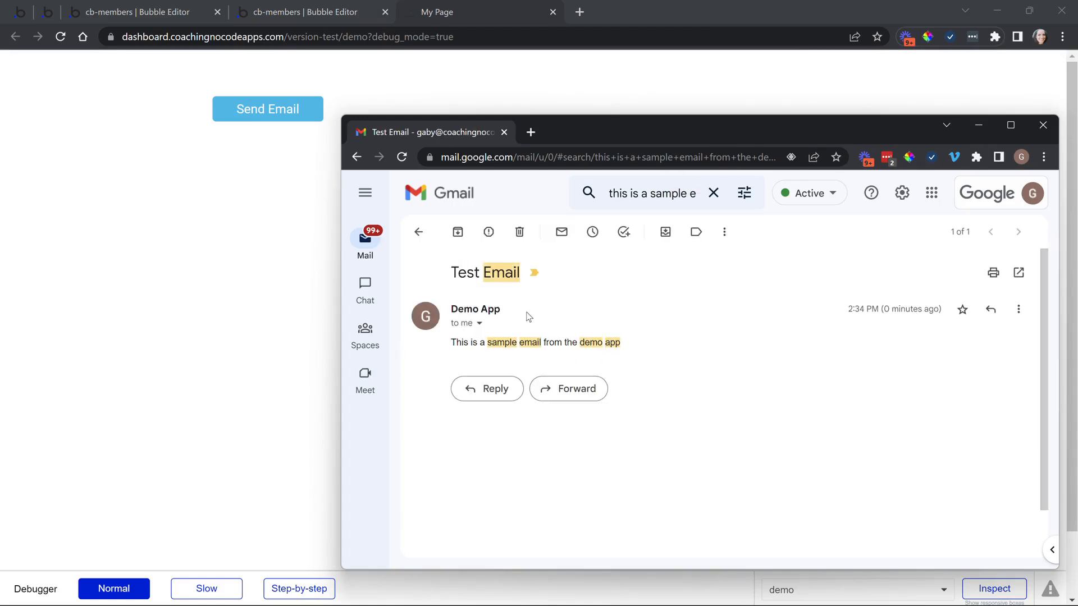
Return to the demo page's workflow in the Bubble editor and set the Schedule API Workflow action's scheduled date to Current date/time +(seconds): 30.
click(157, 5)
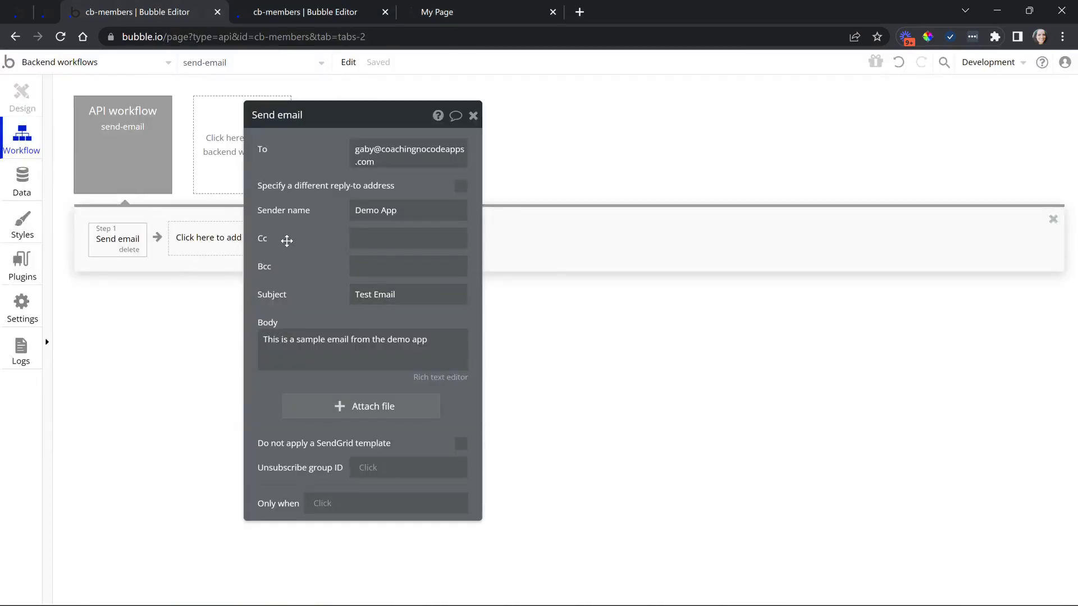
click(302, 11)
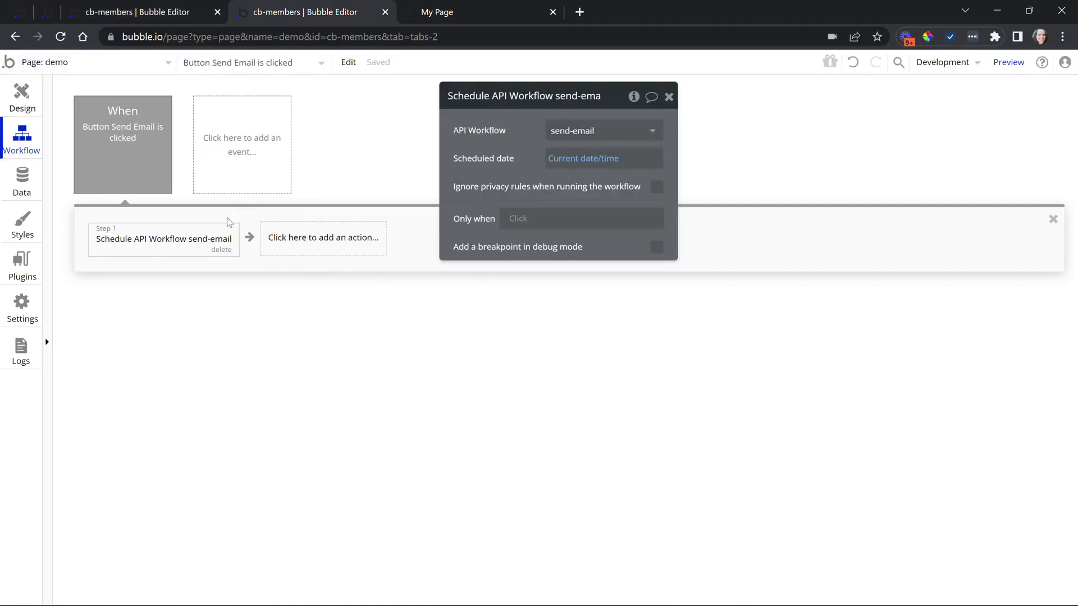
drag(492, 159, 468, 234)
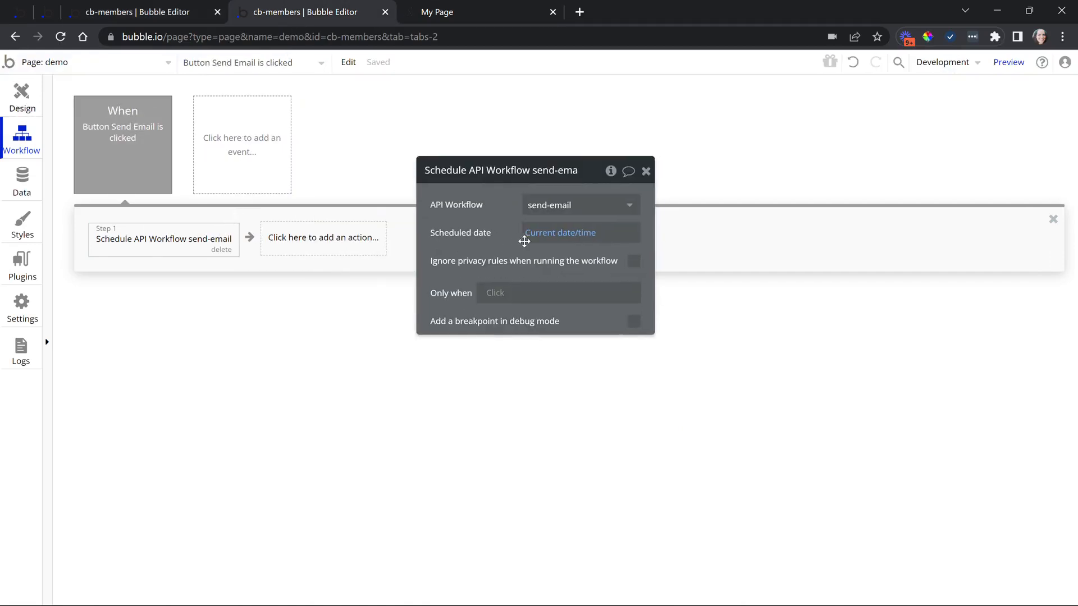
click(573, 239)
click(587, 242)
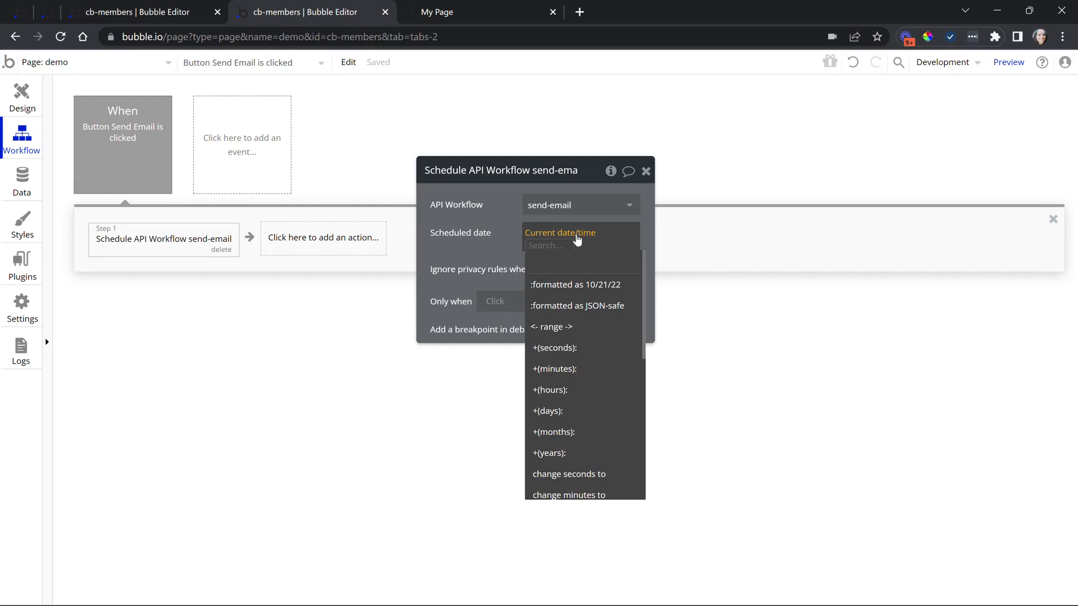
click(594, 350)
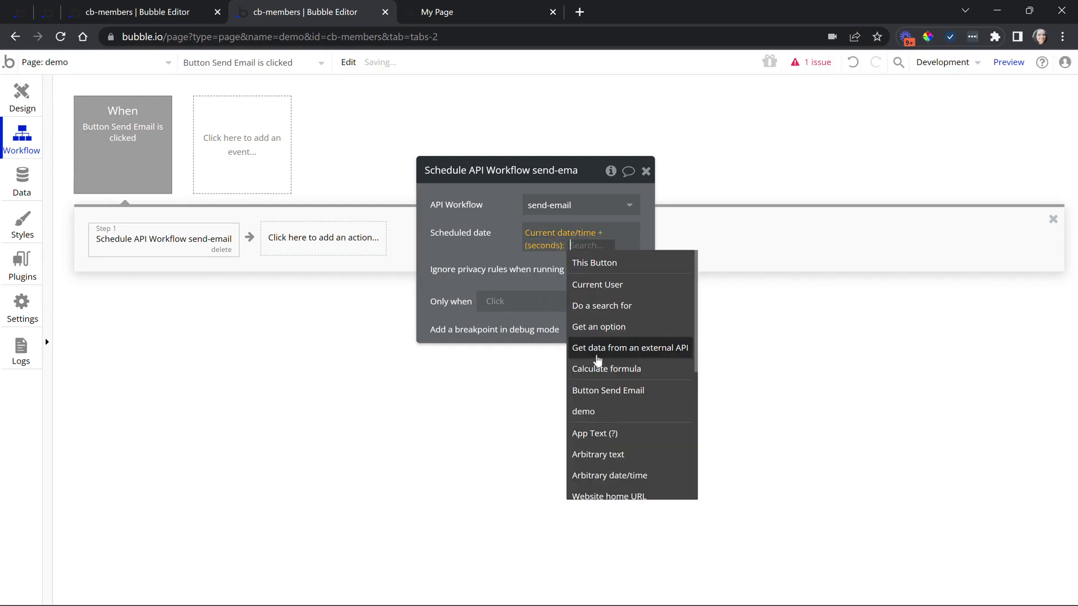
text(30)
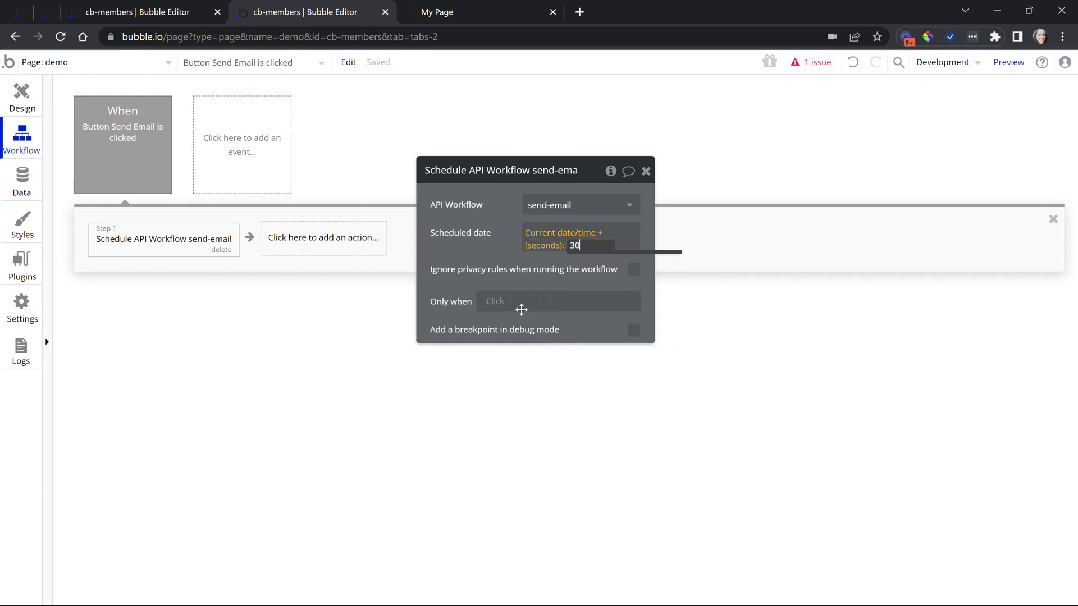
click(528, 267)
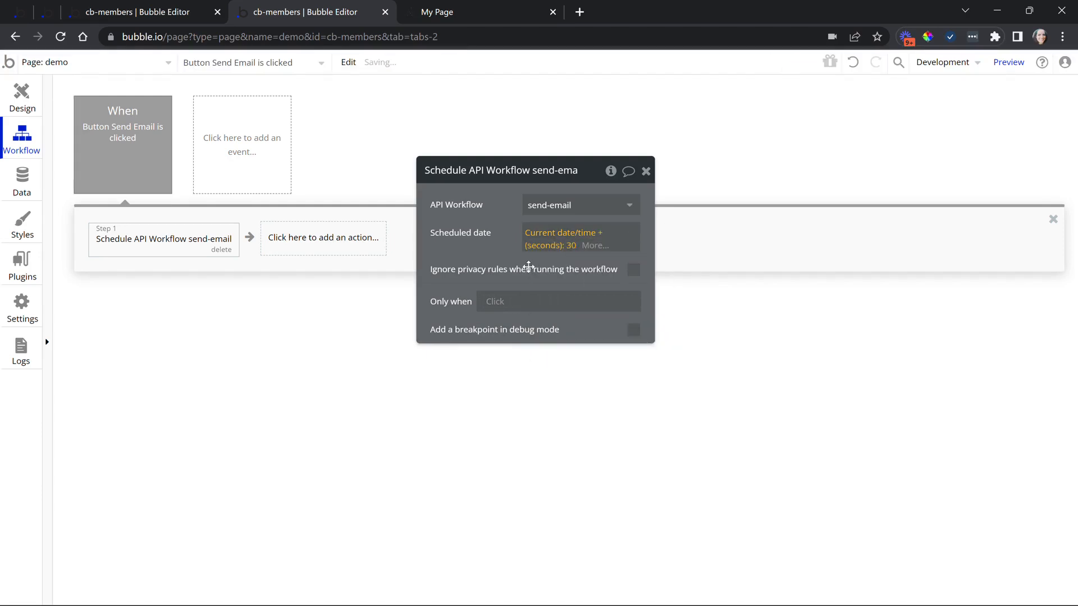
Change the scheduled date of the Schedule API Workflow action to Current date/time +(days): 7.
click(555, 248)
click(550, 389)
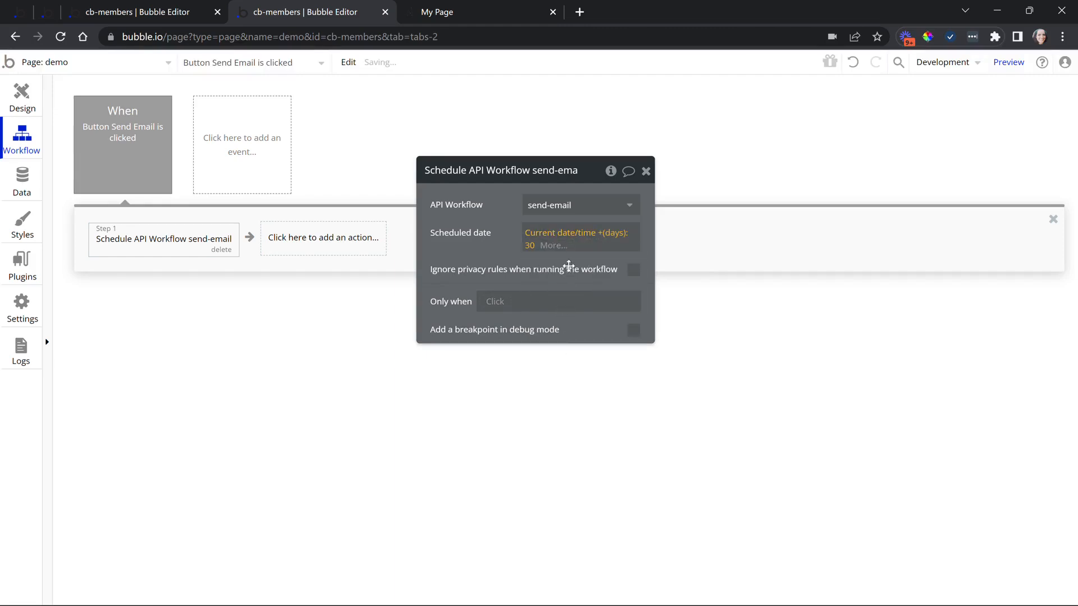
click(532, 248)
key(BackSpace)
key(BackSpace)
text(7)
click(503, 256)
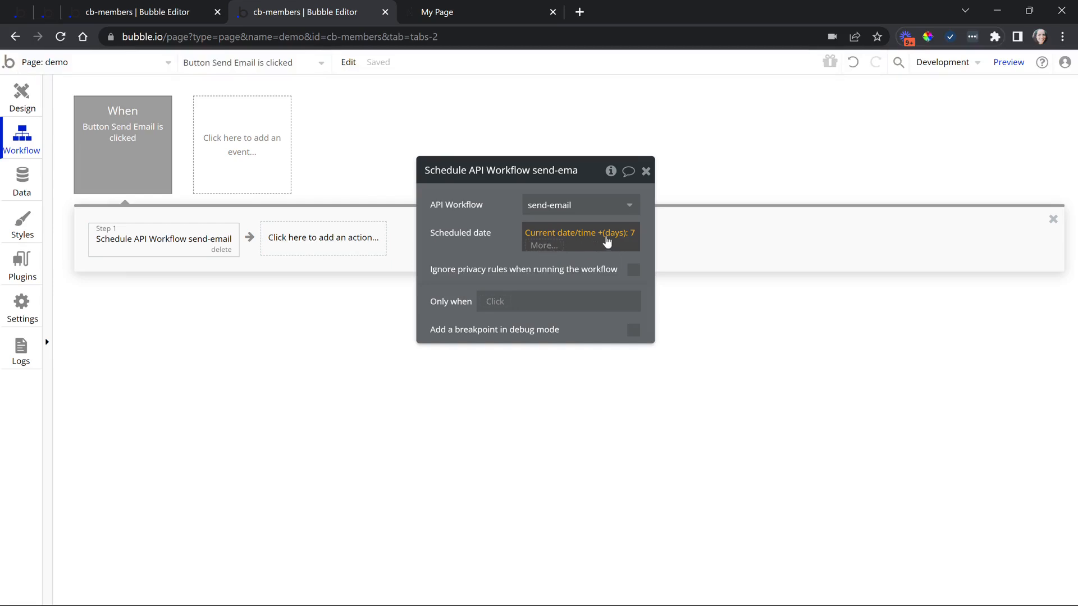
Refresh the demo page preview to its latest version and run Send Email.
click(474, 12)
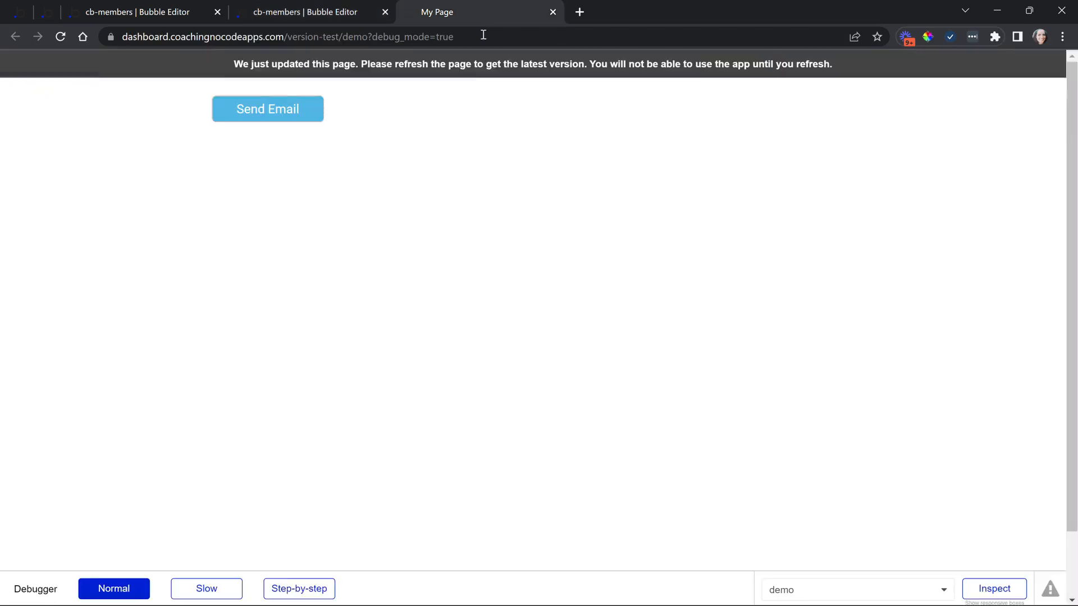
click(477, 69)
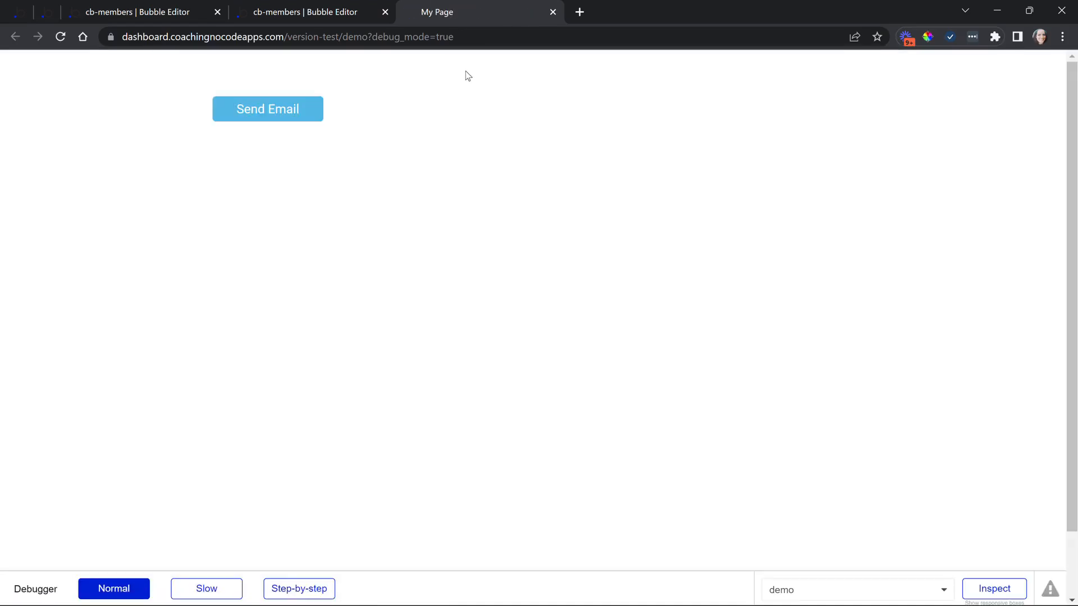
click(280, 119)
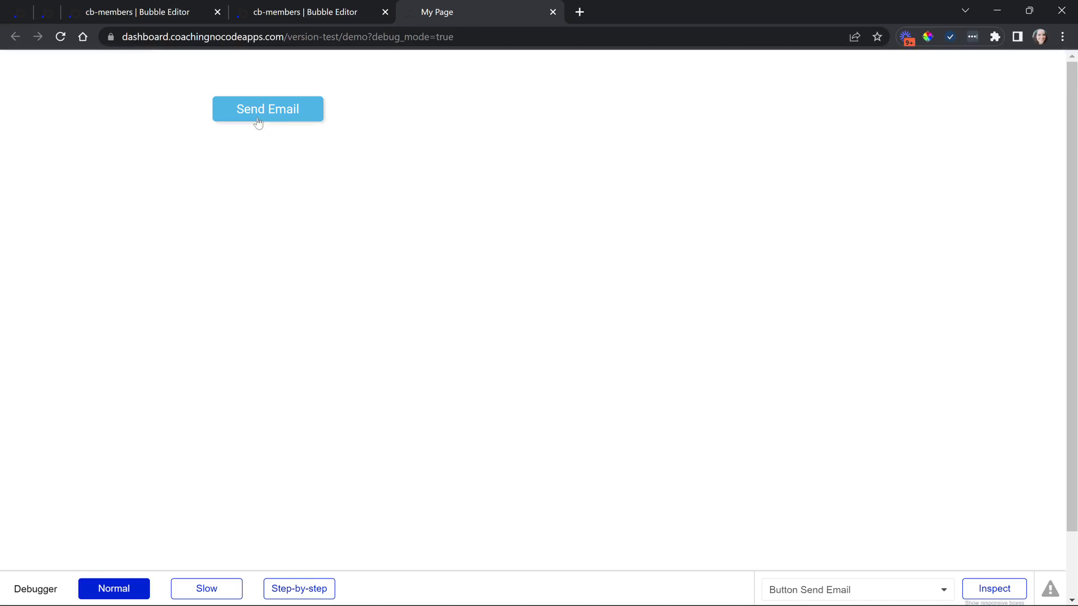
Show the upcoming scheduled workflows in the Development scheduler logs and examine the scheduled time and ID of the send-email entry.
click(277, 13)
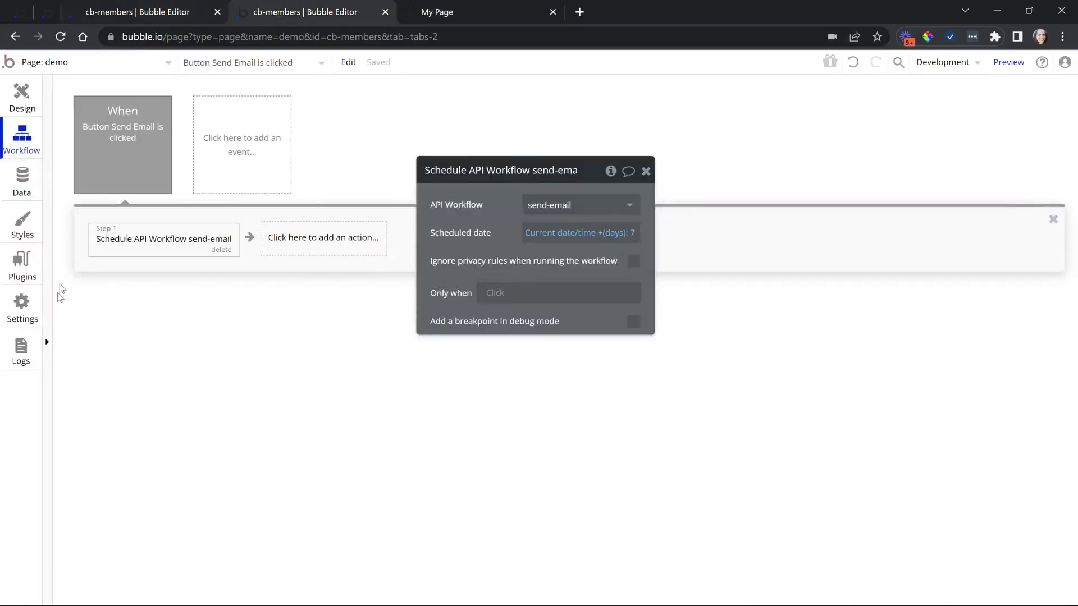
click(25, 359)
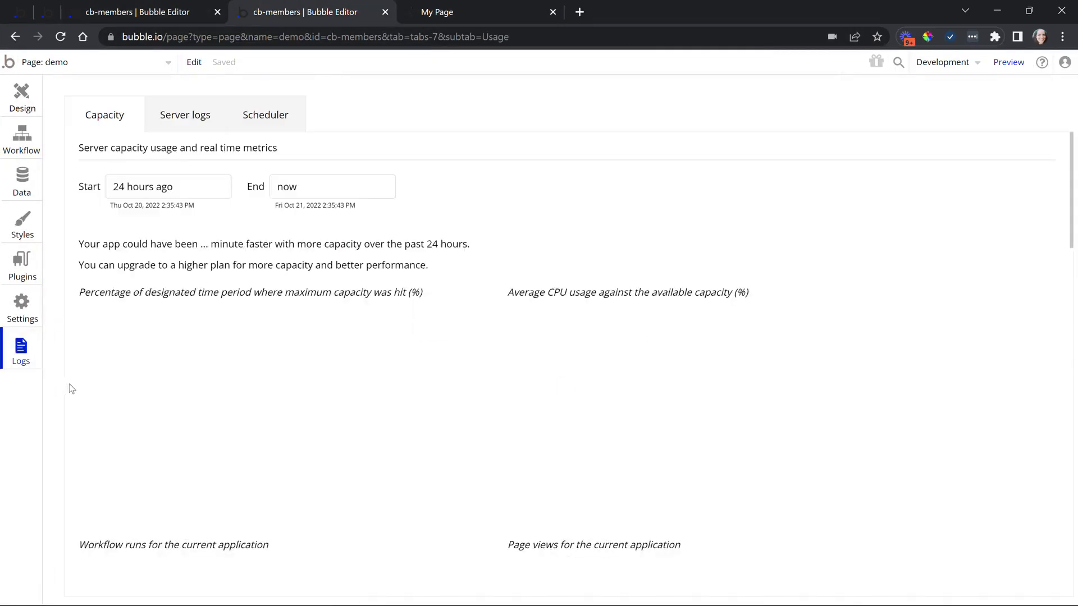
click(272, 114)
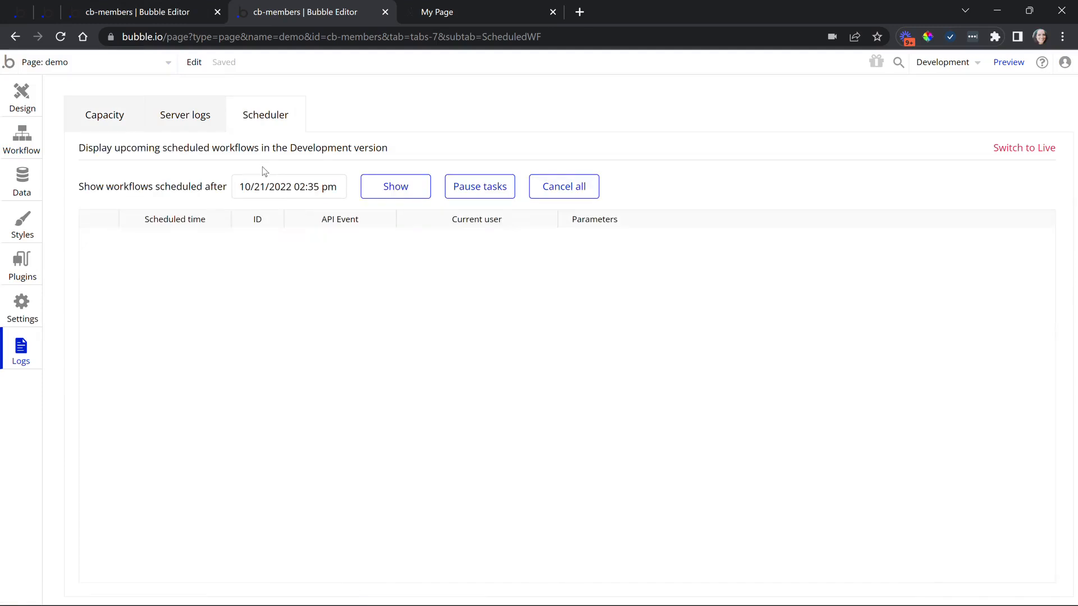
click(400, 191)
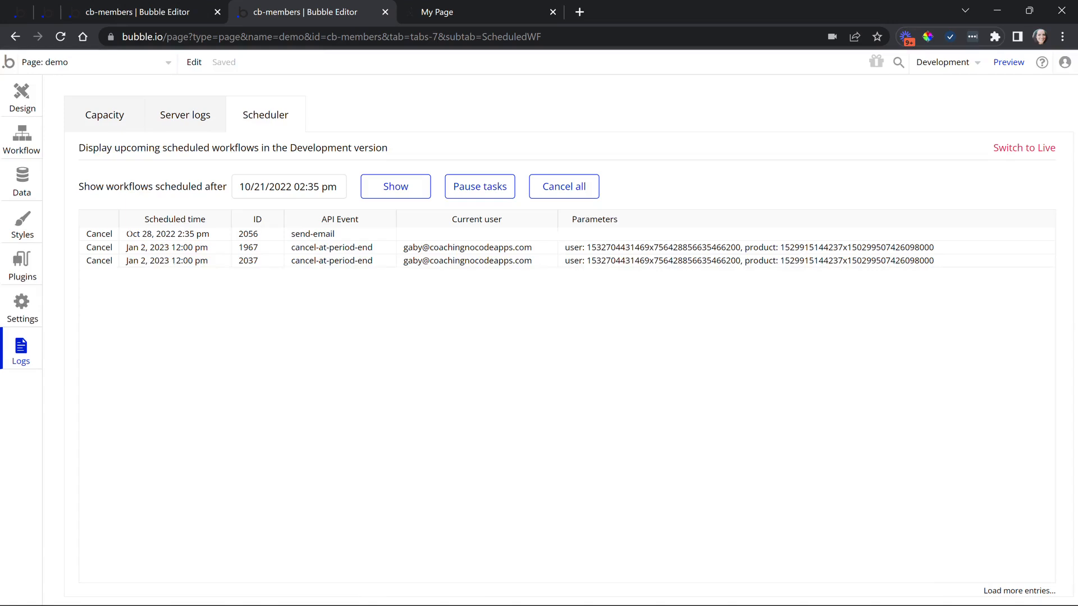
drag(127, 233, 178, 234)
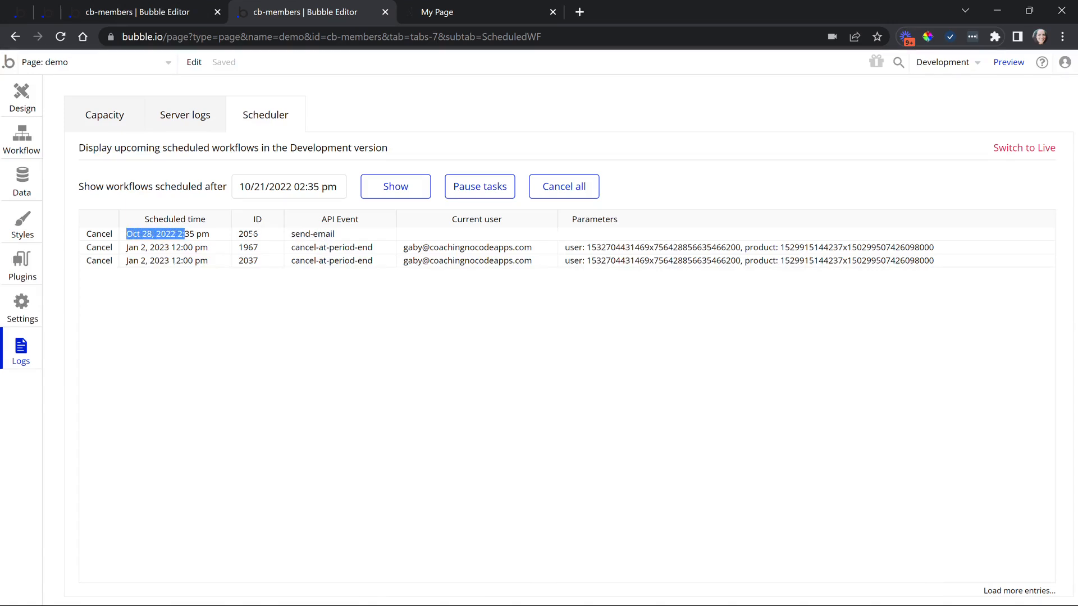
drag(238, 234, 257, 234)
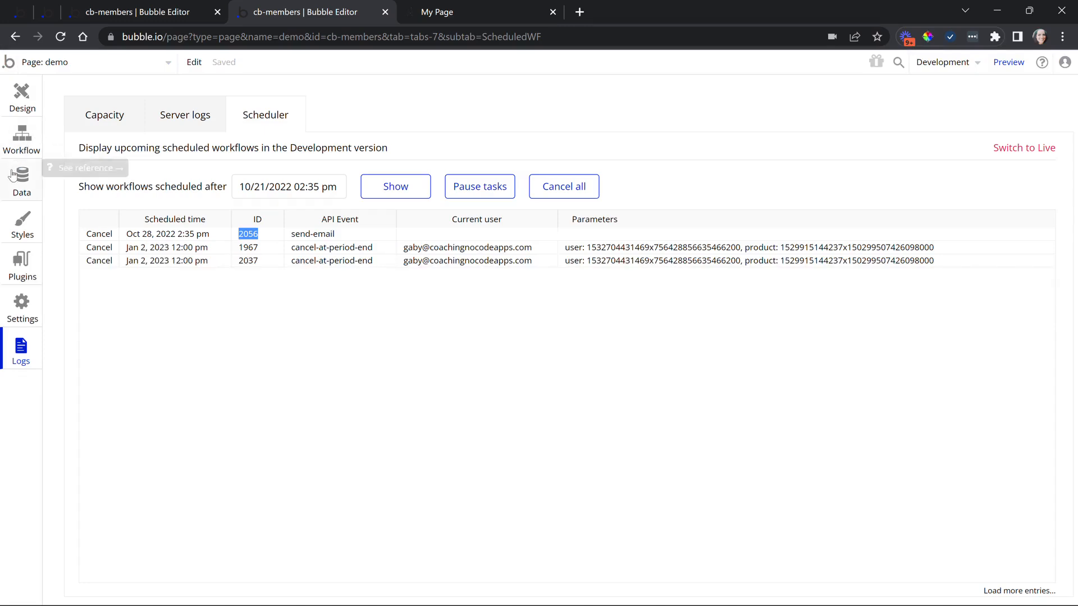
Try a Create a new thing action with an Only when condition starting from the result of step 1, and delete the action.
click(21, 140)
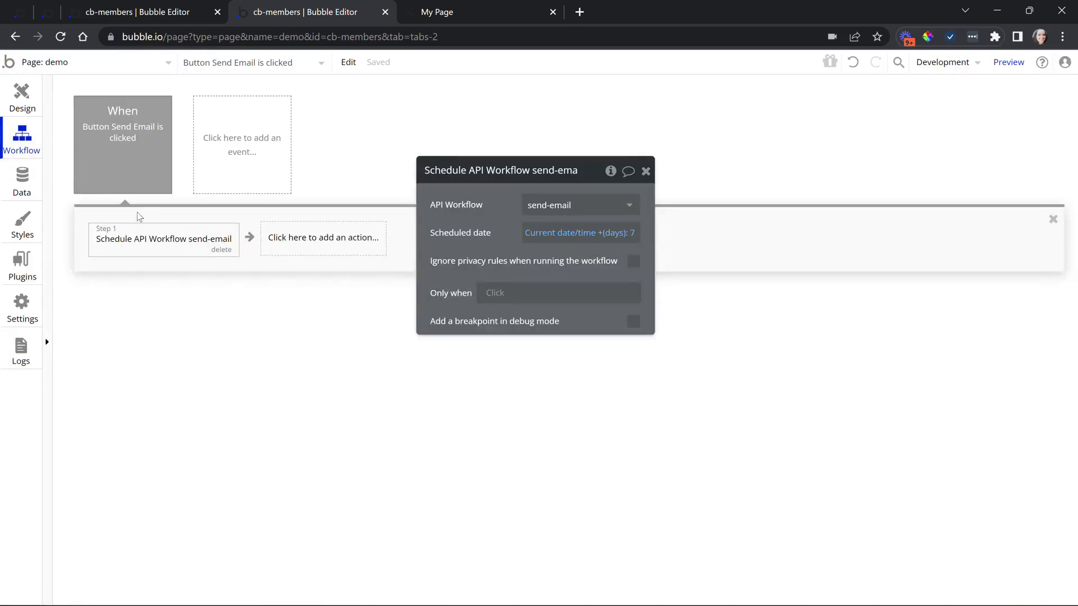
click(284, 246)
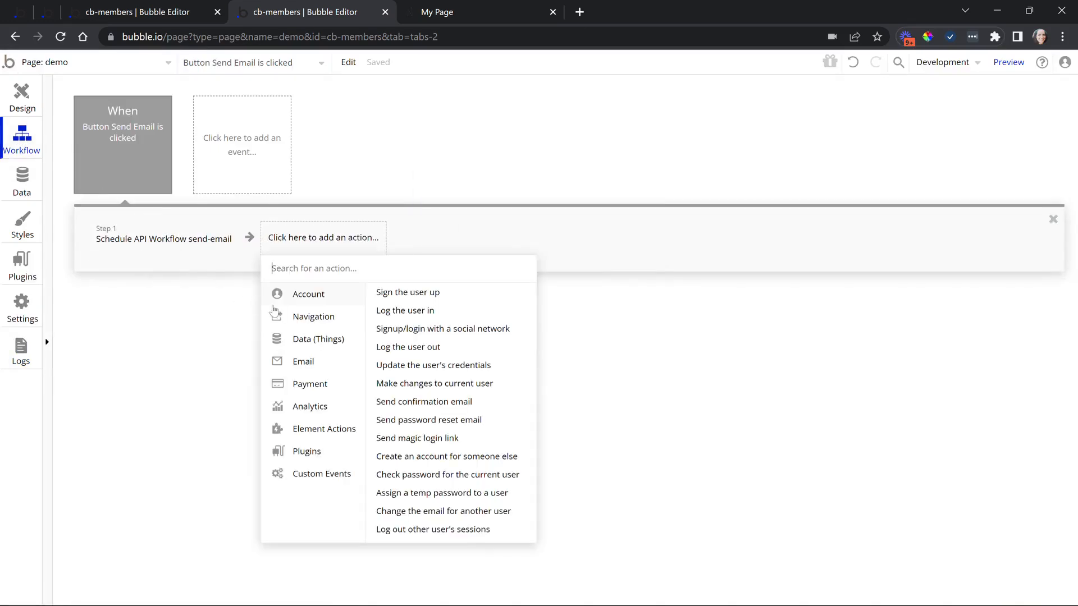
mouse_move(351, 318)
mouse_move(354, 339)
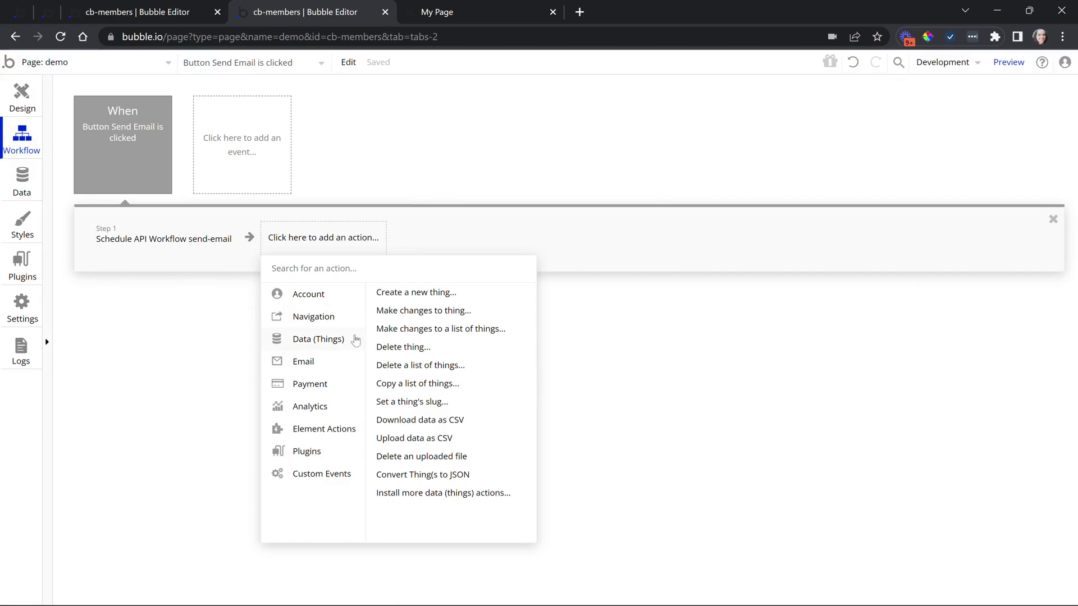
click(393, 293)
click(494, 241)
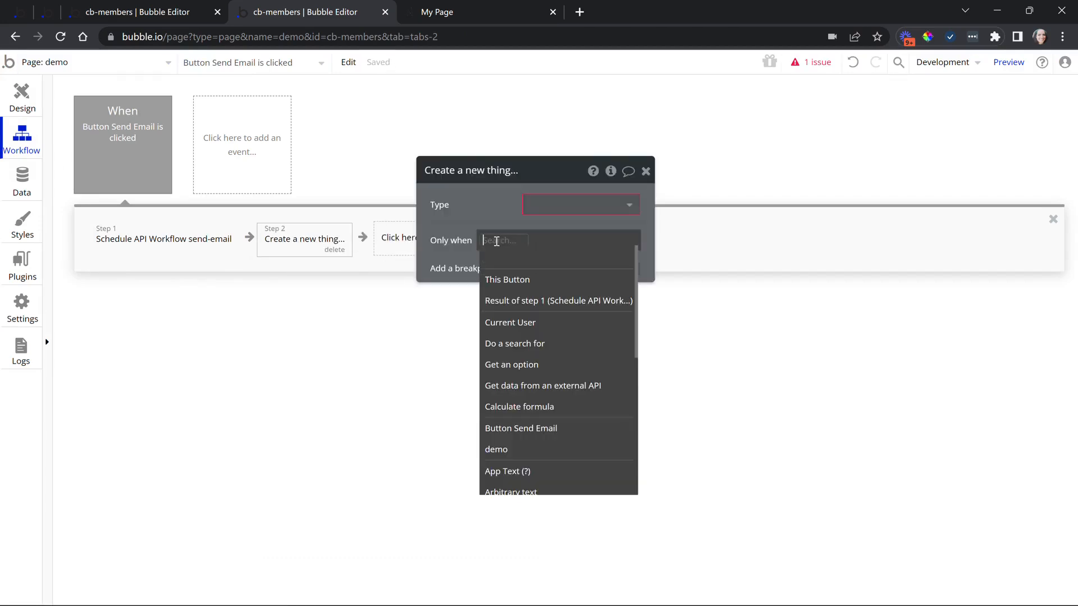
click(512, 305)
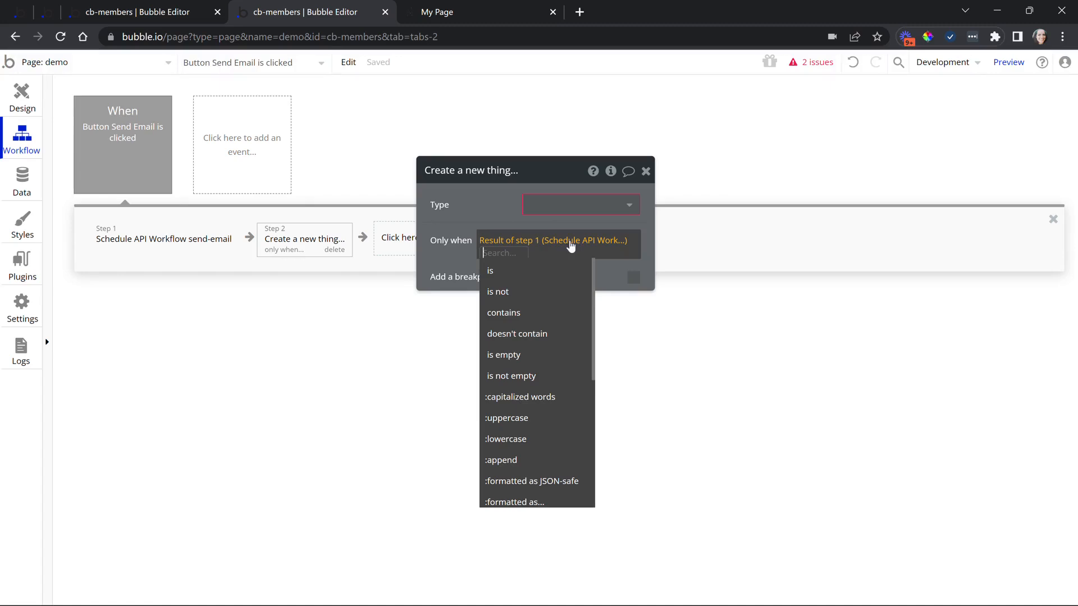
click(340, 251)
Add a Cancel a scheduled API Workflow action after step 1 to see its Scheduled API ID setting, and delete it.
click(312, 247)
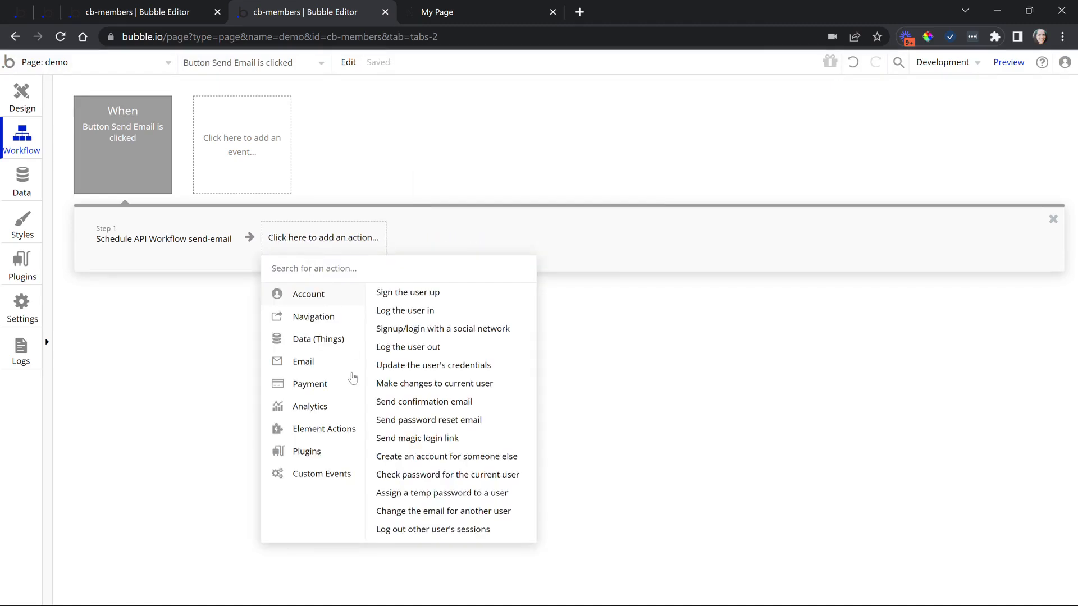
mouse_move(335, 481)
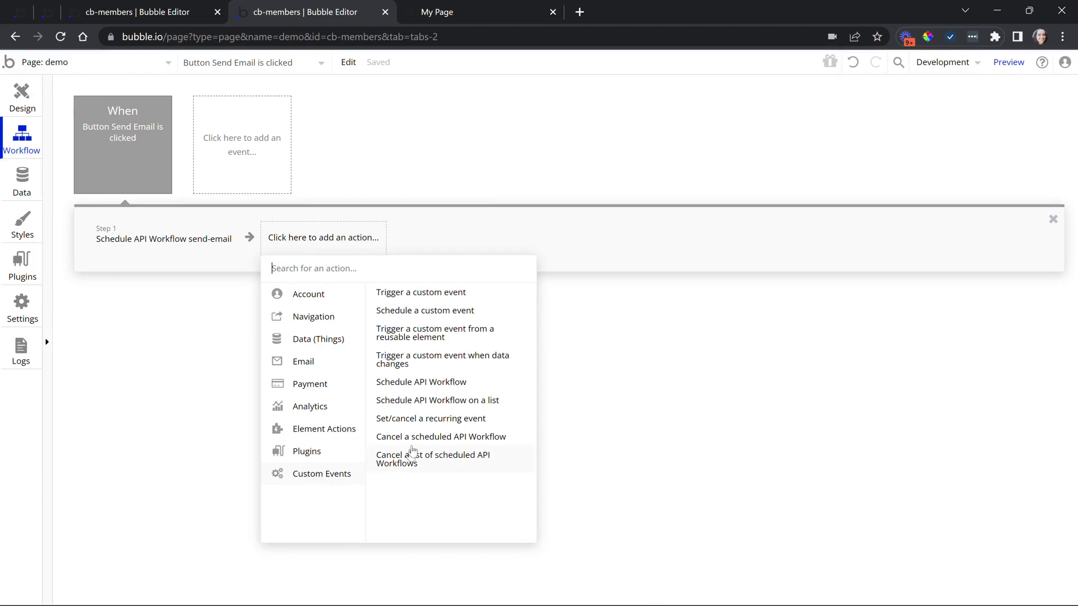
click(442, 443)
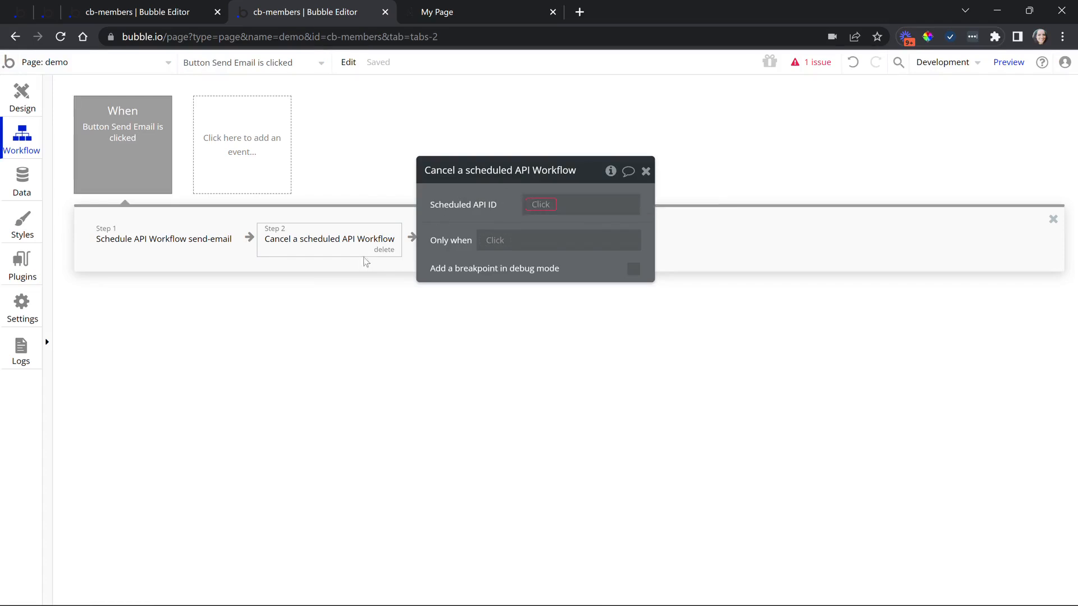
click(384, 250)
Review the scheduler logs and the Send email action of the send-email backend workflow.
click(21, 351)
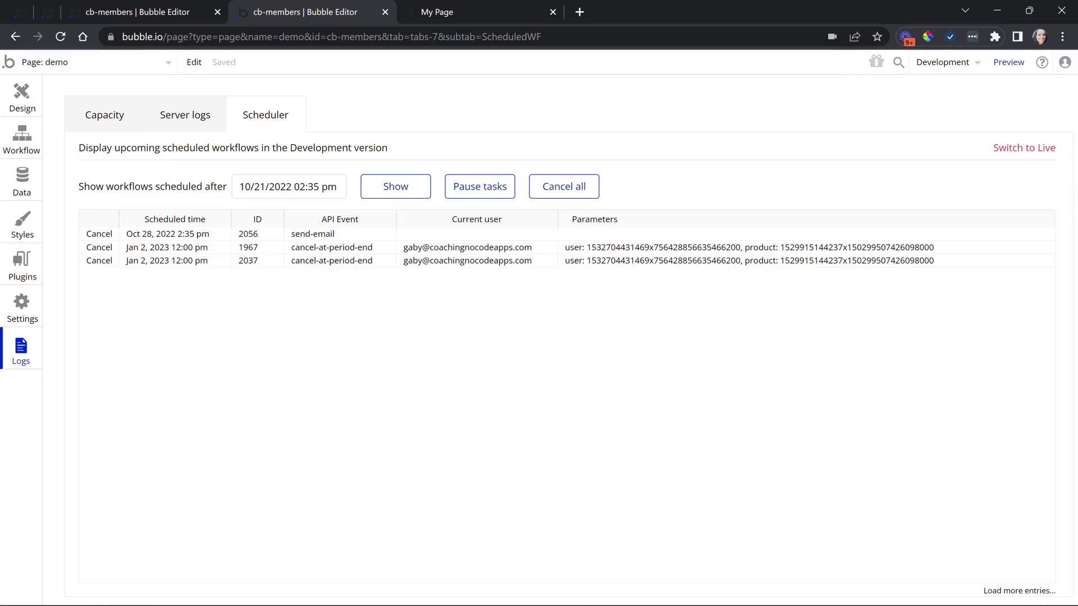
click(140, 12)
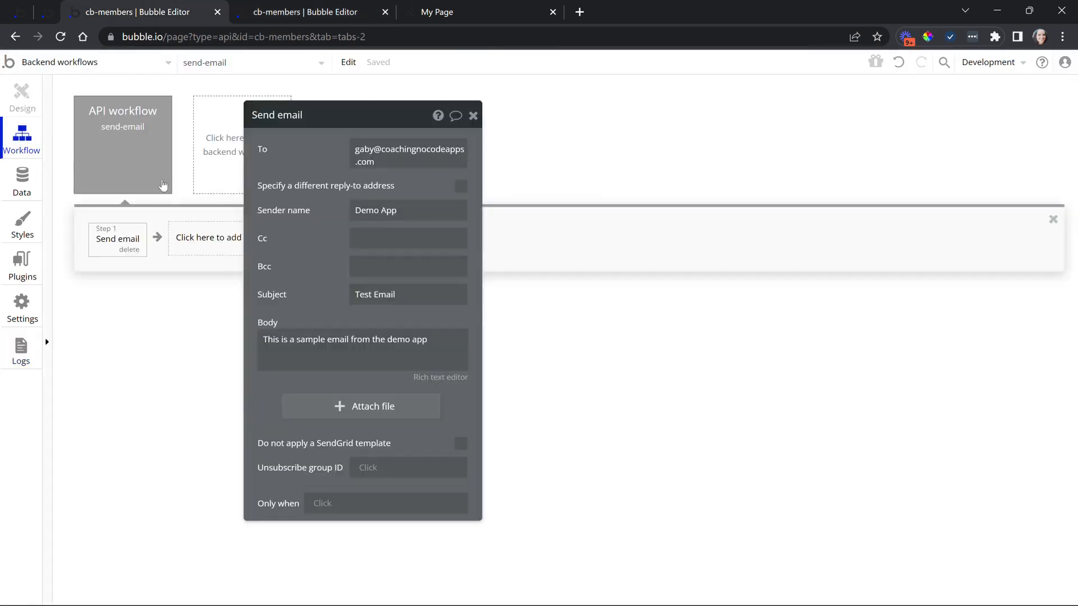
click(322, 8)
Draw a multiline input about 443 wide and 230 high on the demo page, beside and slightly below the Send Email button.
click(28, 98)
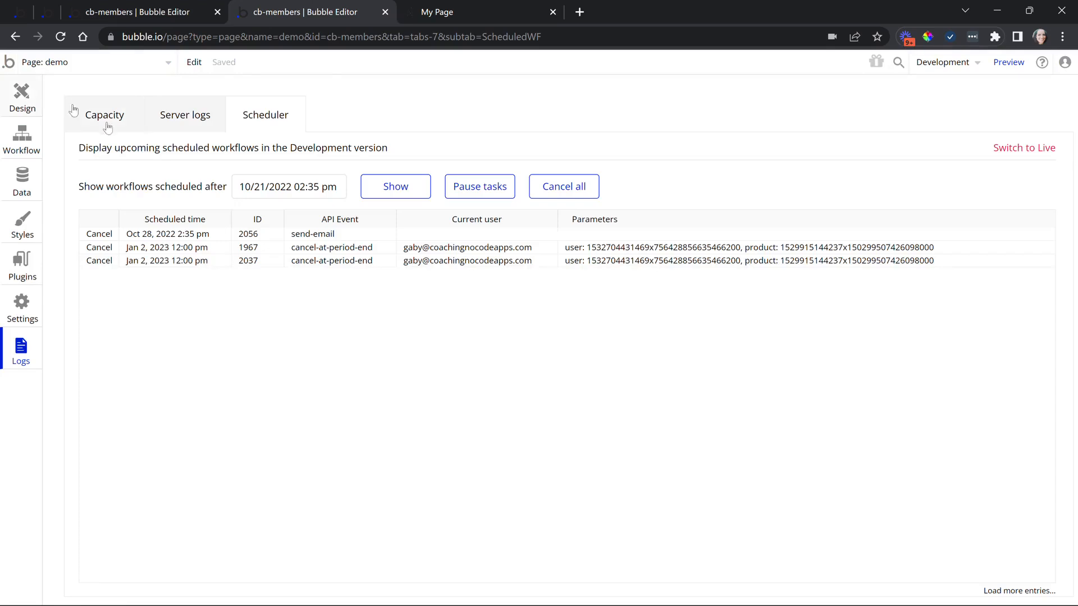
drag(599, 238, 806, 204)
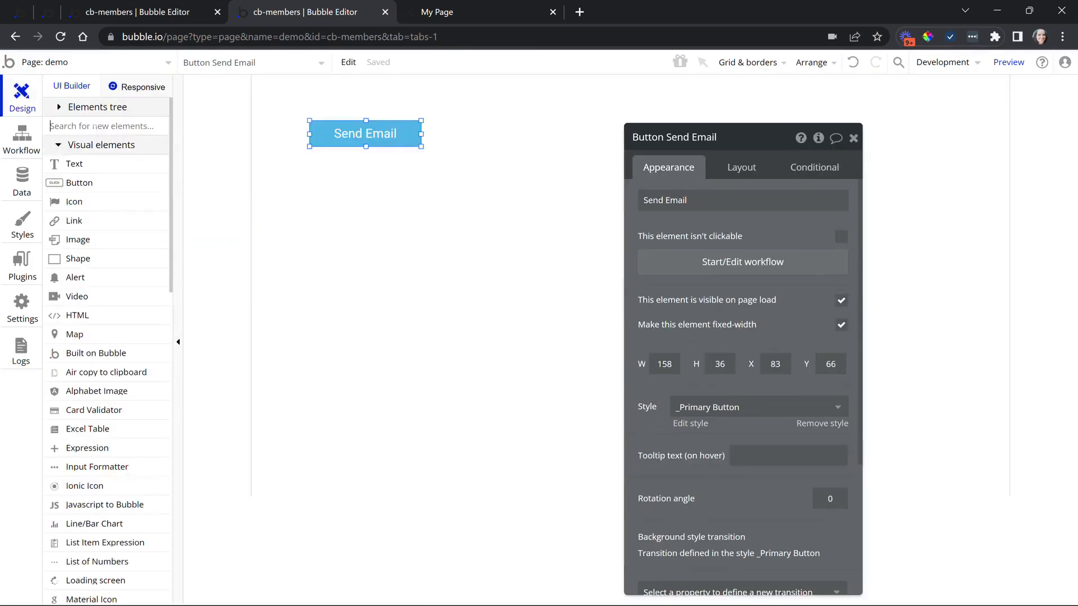
click(93, 126)
text(multi)
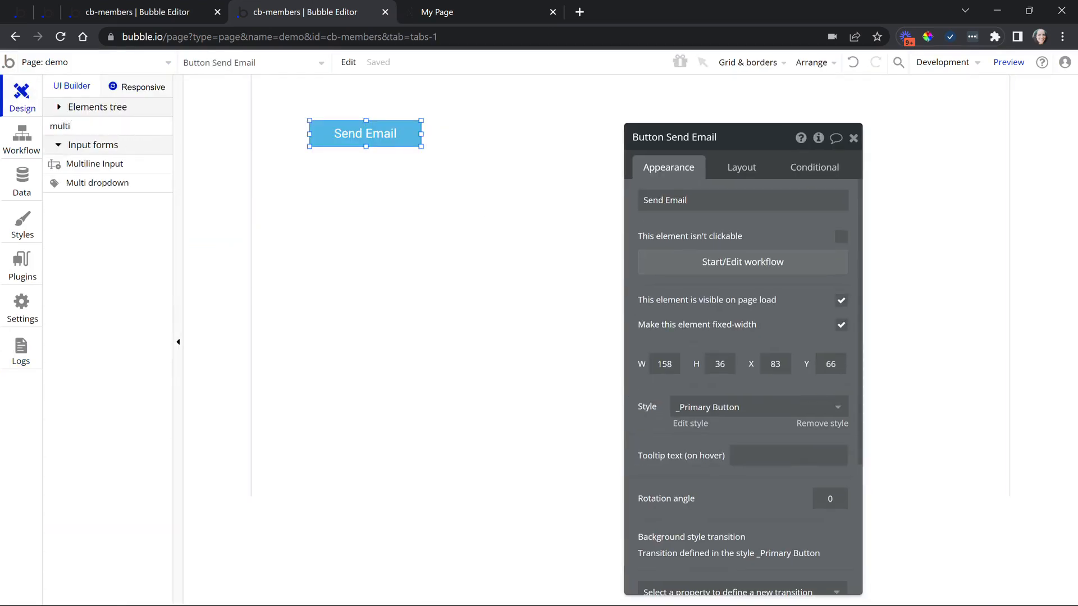
click(93, 164)
drag(485, 146, 800, 308)
Place an input about 443 wide and 44 high directly above the multiline input, aligned with its edges, and set its placeholder to Subject.
text(inp)
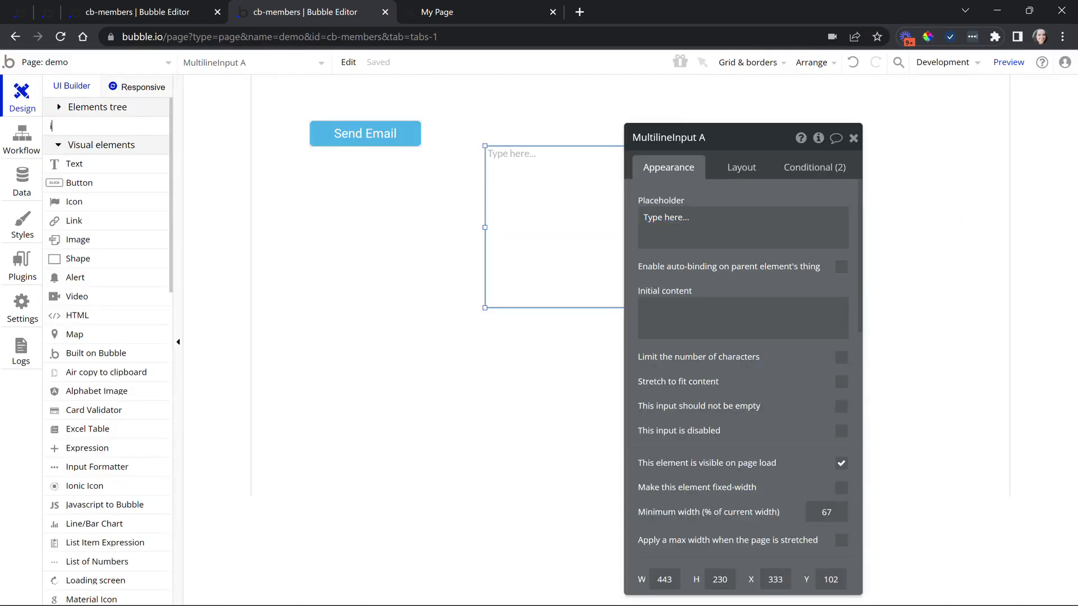
click(108, 203)
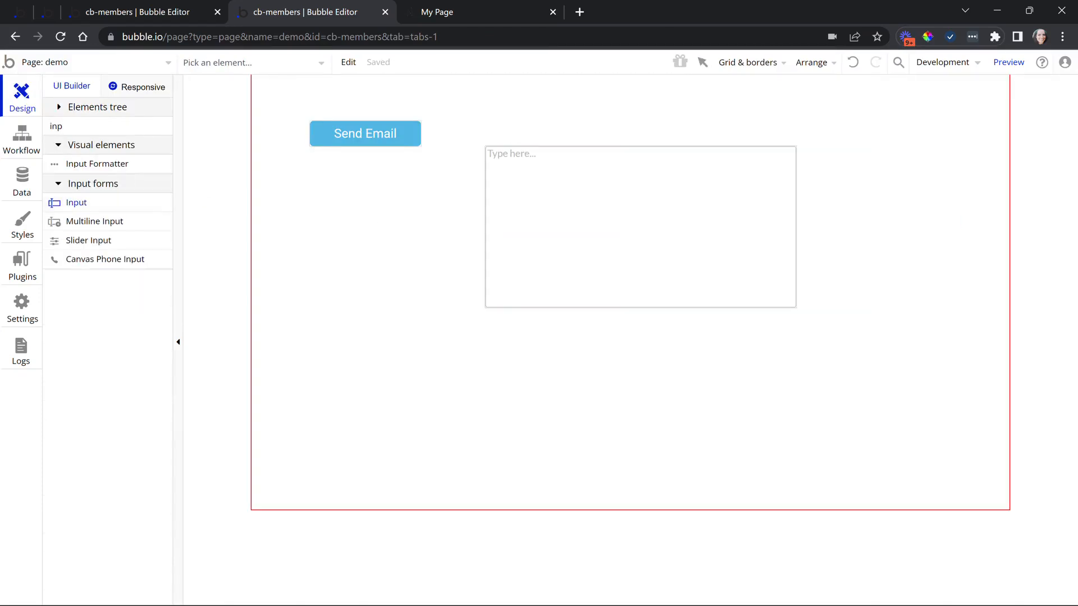
drag(470, 106, 797, 138)
drag(542, 111, 557, 113)
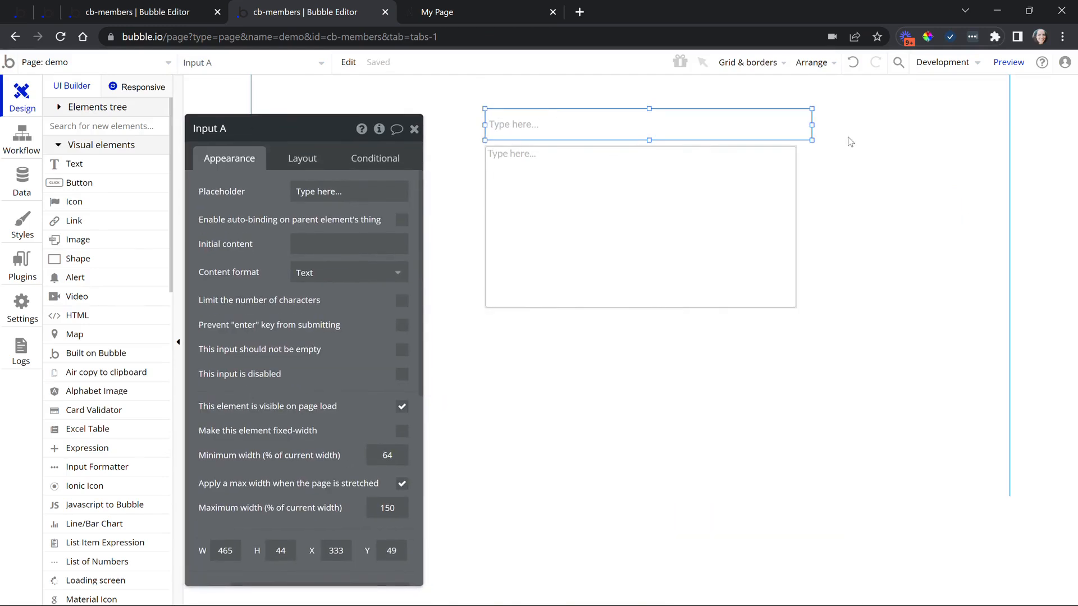
drag(813, 126, 796, 127)
click(351, 188)
text(Subject)
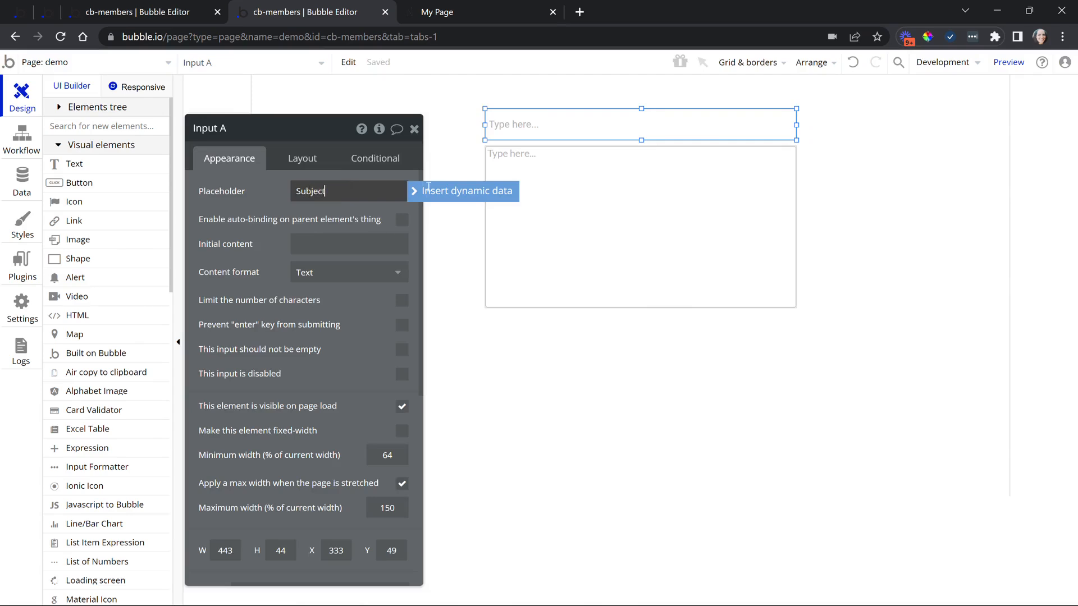
Set the multiline input's placeholder to Body and move it down to make room beneath the Subject input.
click(588, 184)
click(316, 210)
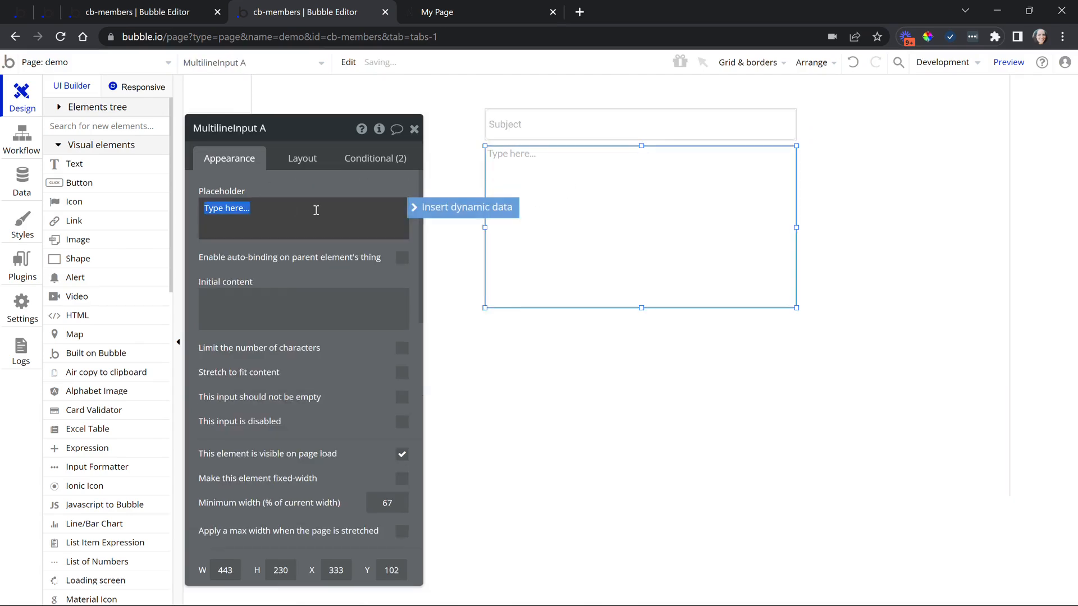
text(Body)
drag(612, 188, 613, 223)
Duplicate the Subject input between it and the Body input, with placeholder Recipient and content format Email.
click(584, 130)
key(ctrl+c)
key(ctrl+v)
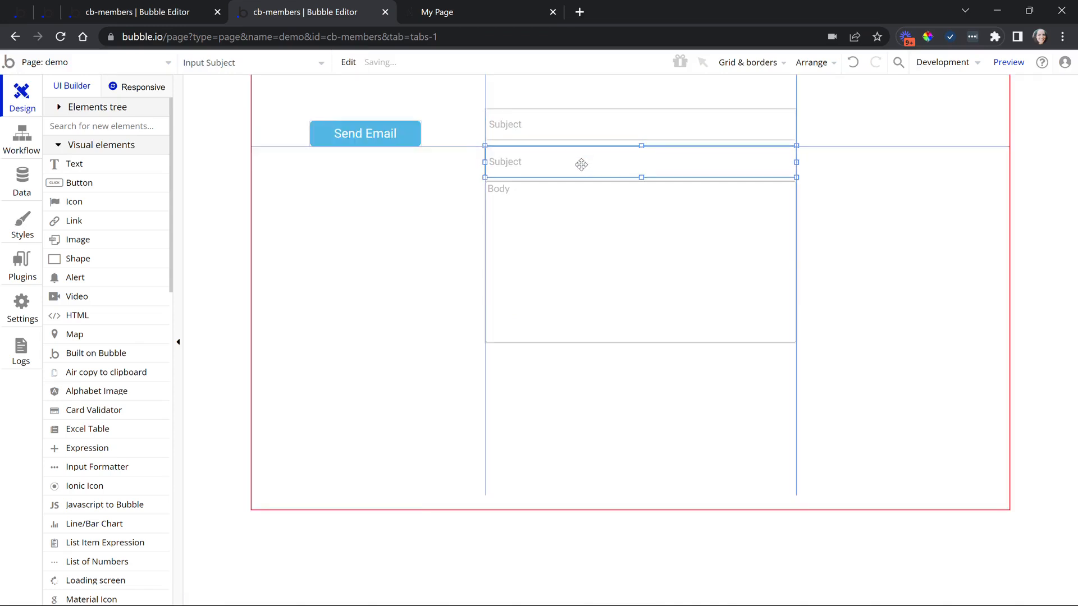
click(573, 224)
click(572, 162)
click(317, 190)
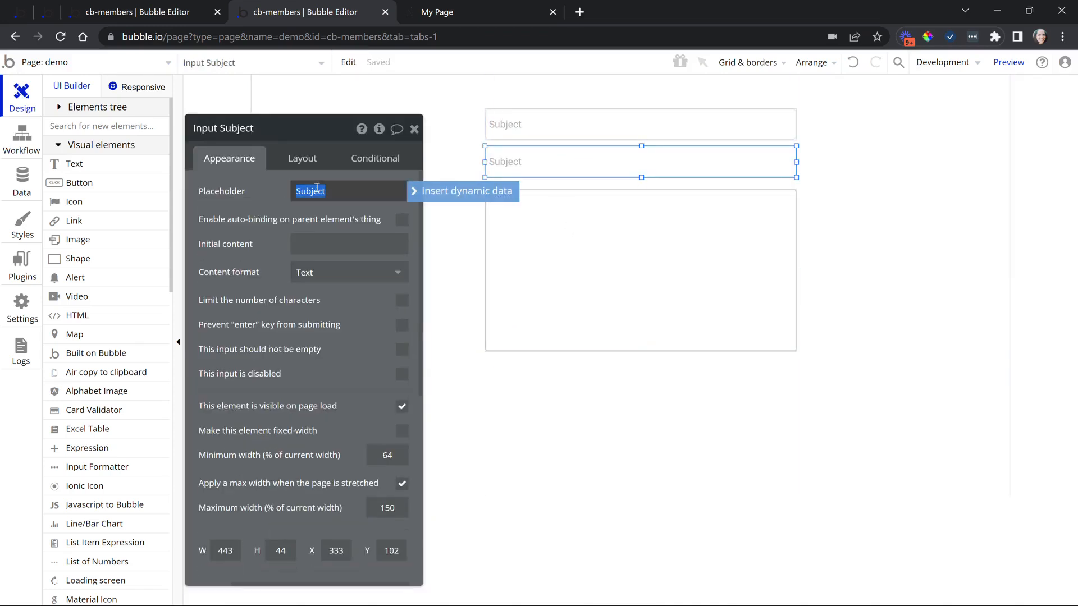
text(Recipient)
click(339, 272)
click(308, 315)
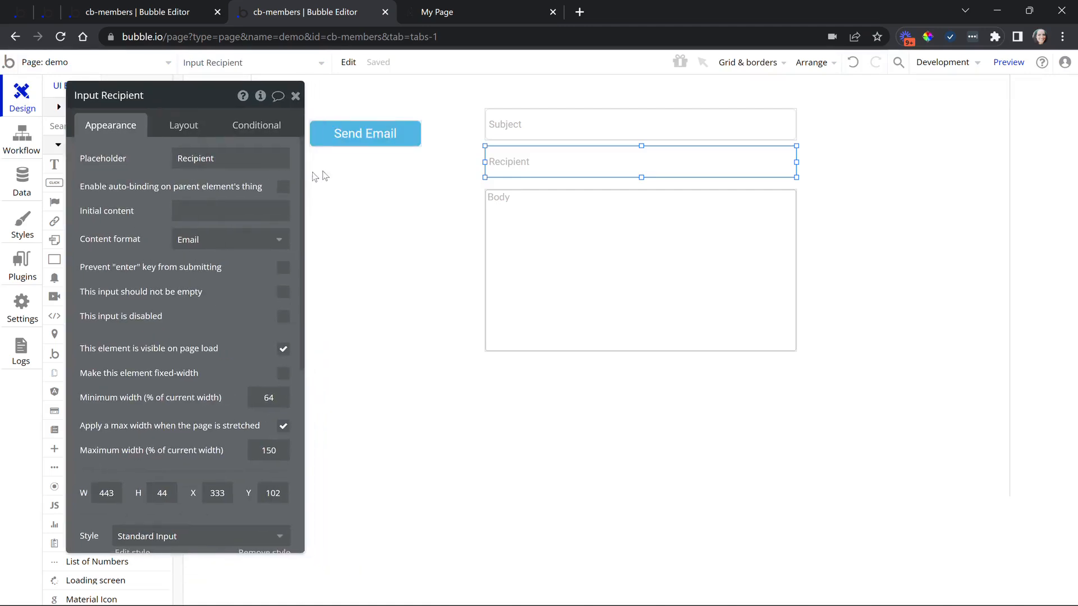
Move the Send Email button below the Body input, aligned with its right edge, and open the Schedule API Workflow action it triggers.
drag(366, 138, 751, 384)
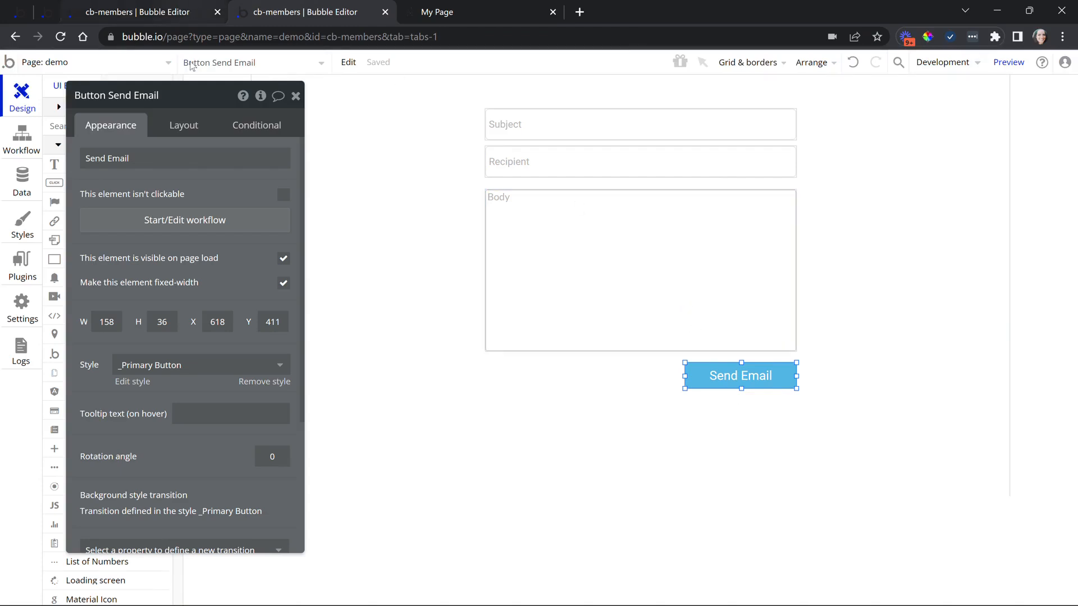
click(215, 228)
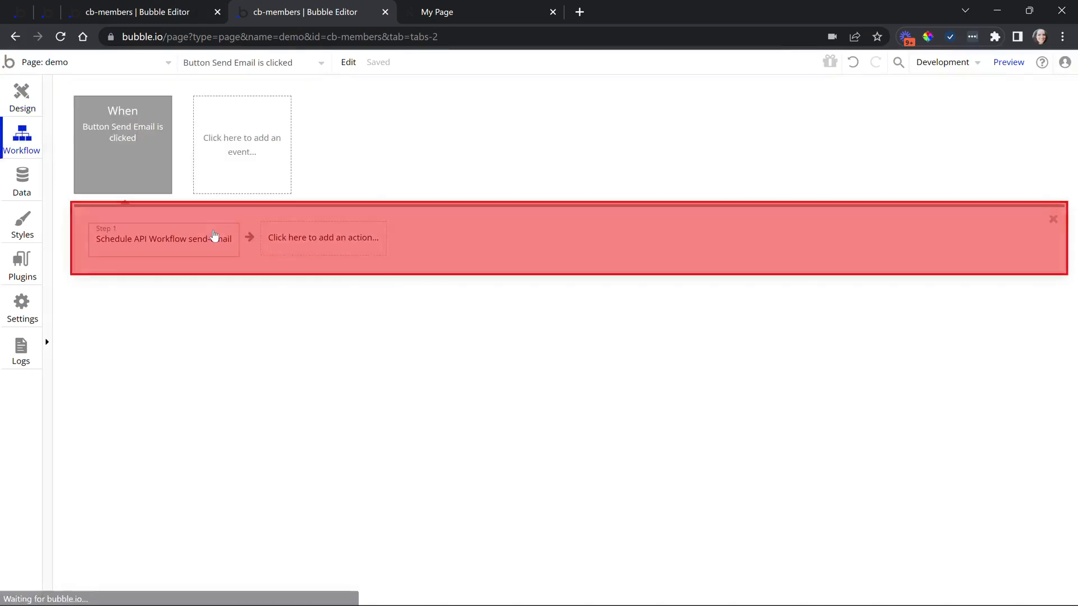
click(167, 240)
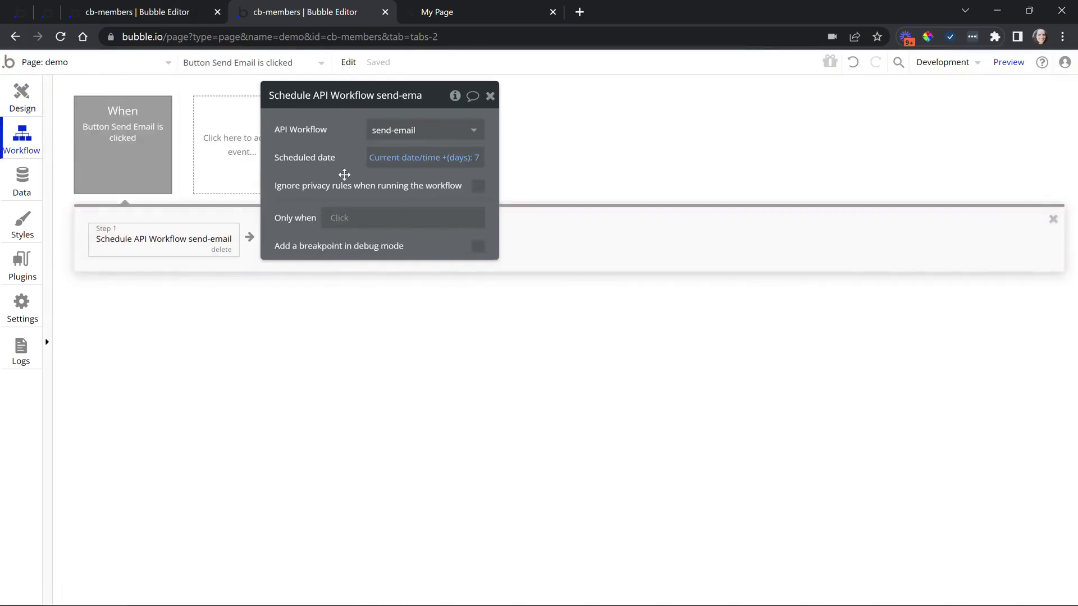
Add three text parameters named recipient, subject and body to the send-email backend workflow.
click(140, 12)
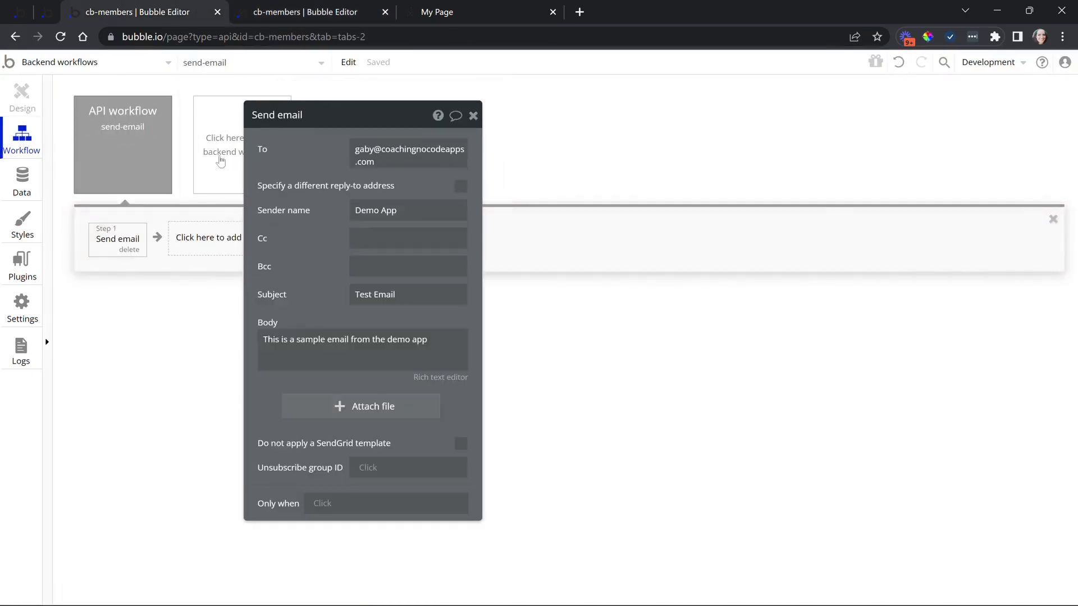
click(129, 153)
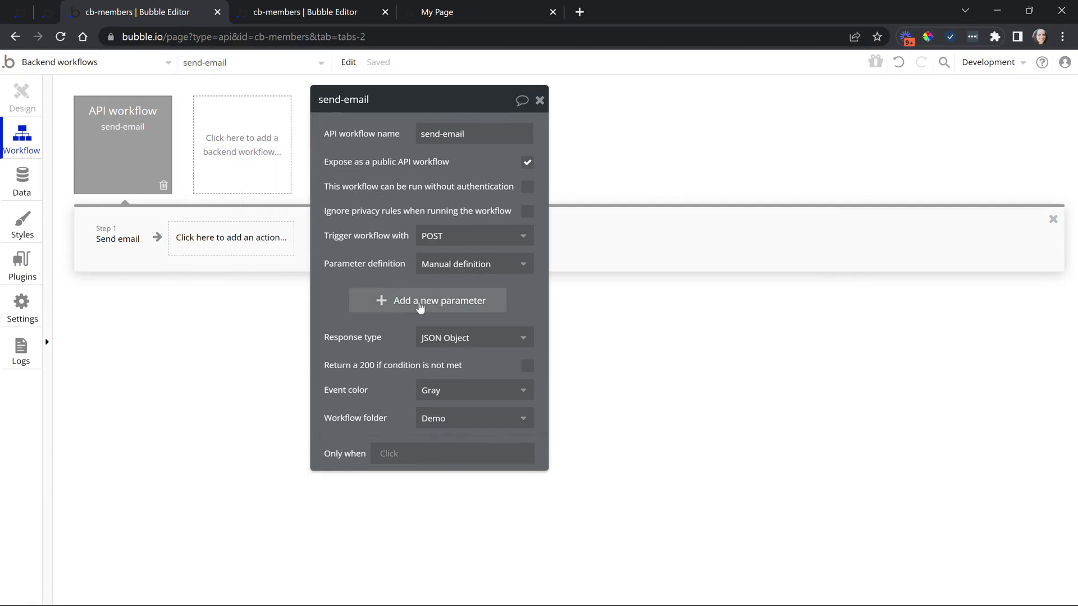
click(420, 307)
click(397, 344)
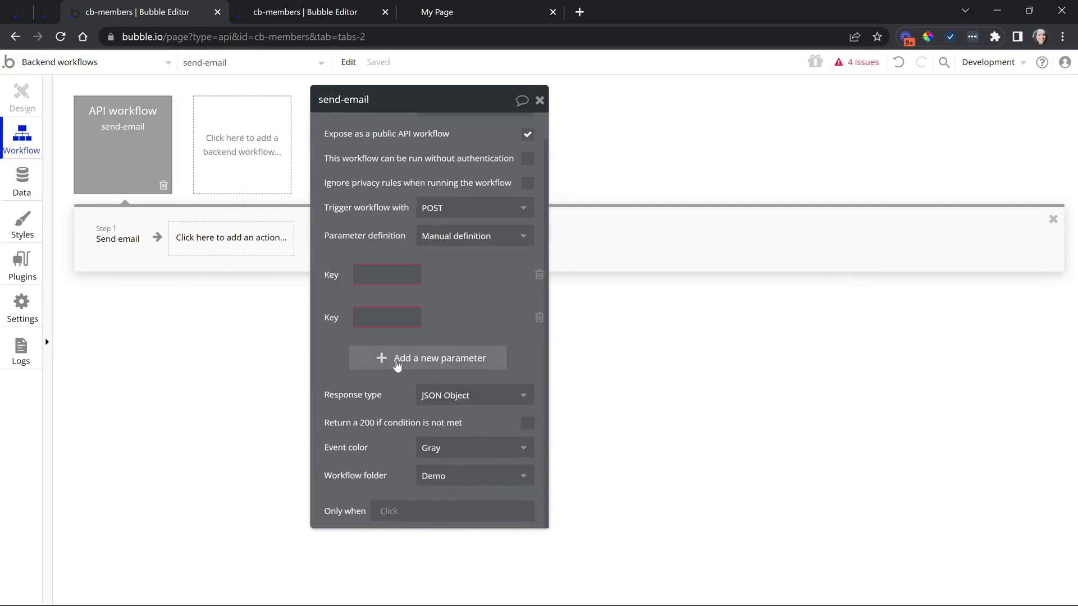
click(398, 362)
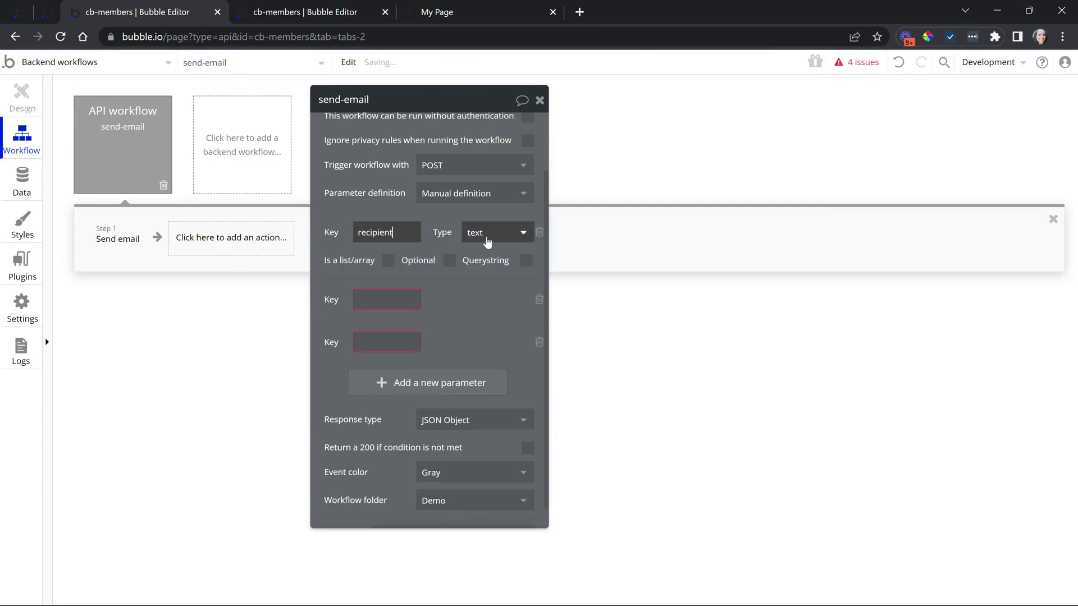
click(411, 300)
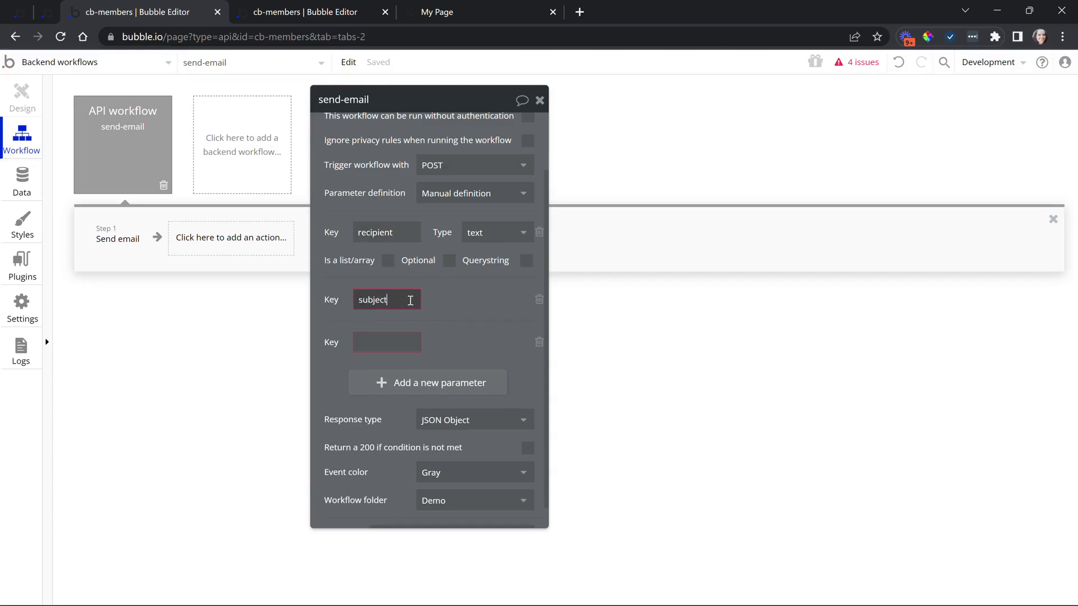
click(419, 366)
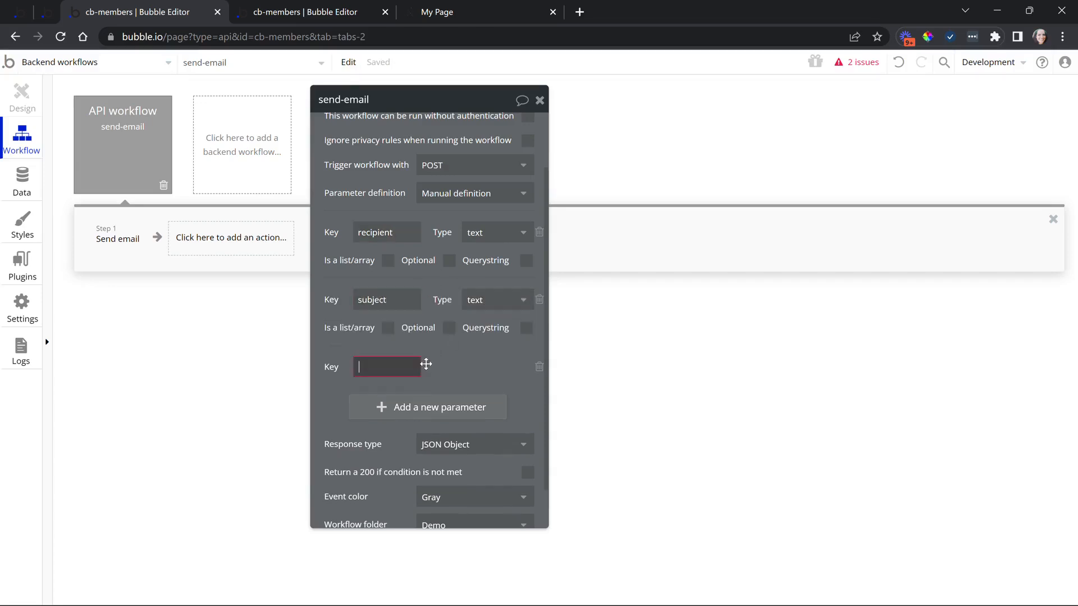
Examine the data types available for the recipient parameter and review the three parameter definitions.
click(485, 232)
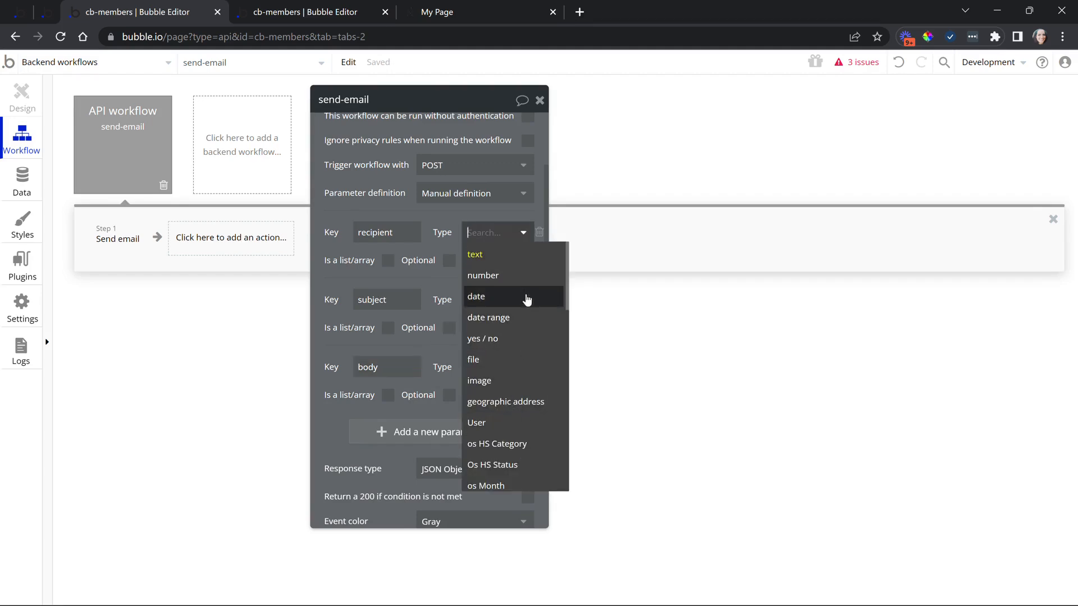
scroll(527, 297, down, 5)
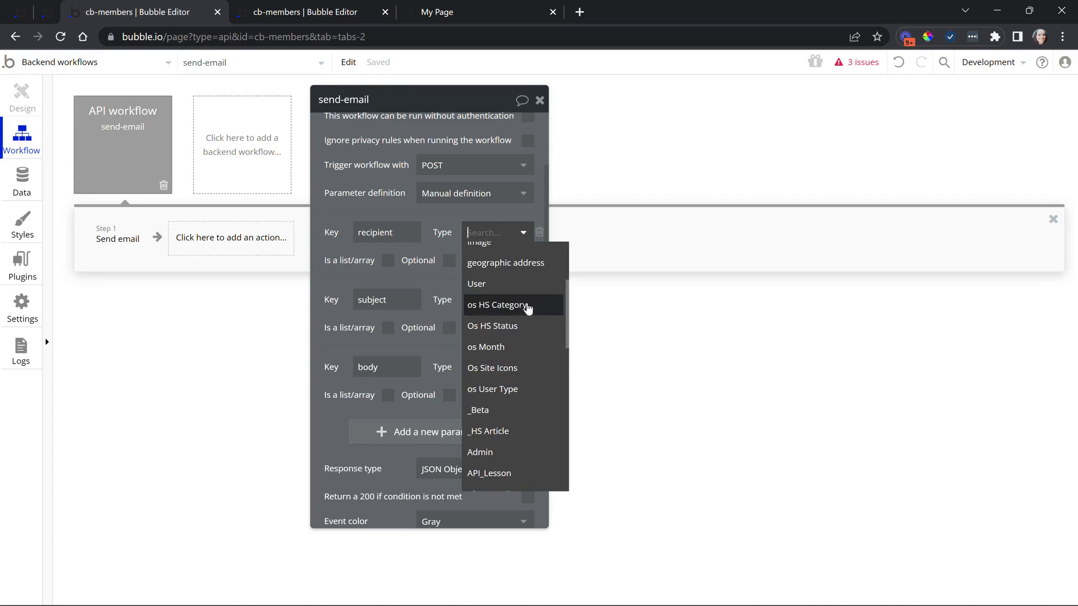
scroll(527, 306, up, 5)
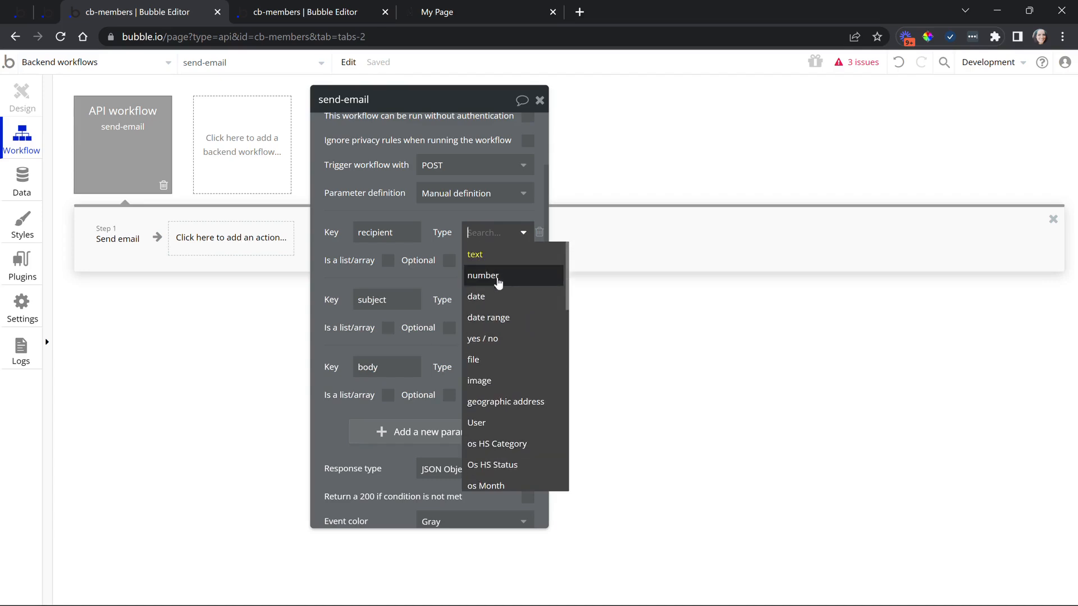
scroll(514, 325, down, 5)
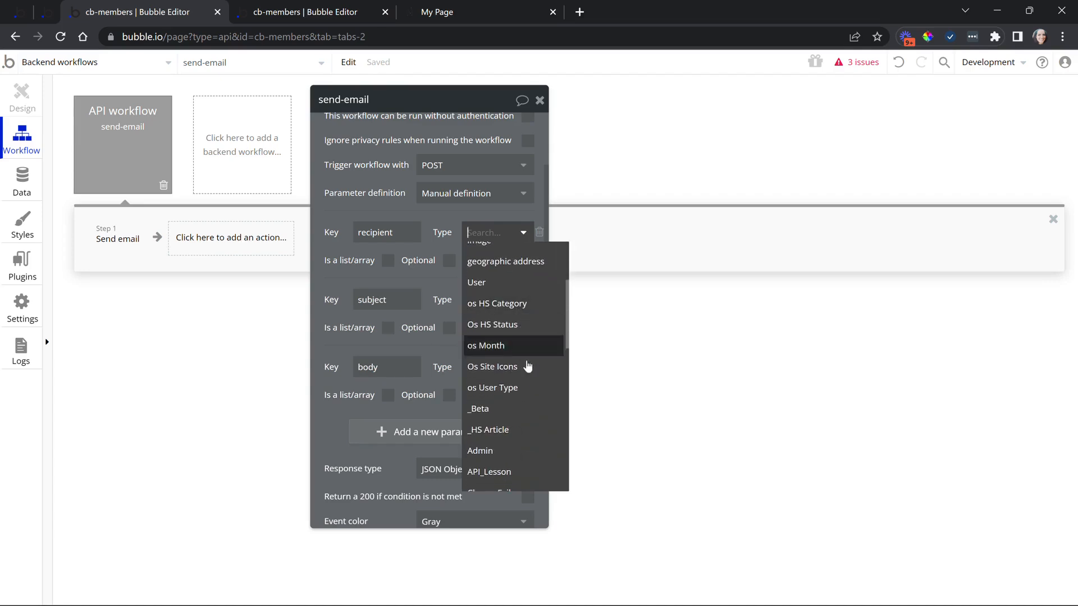
scroll(528, 376, down, 5)
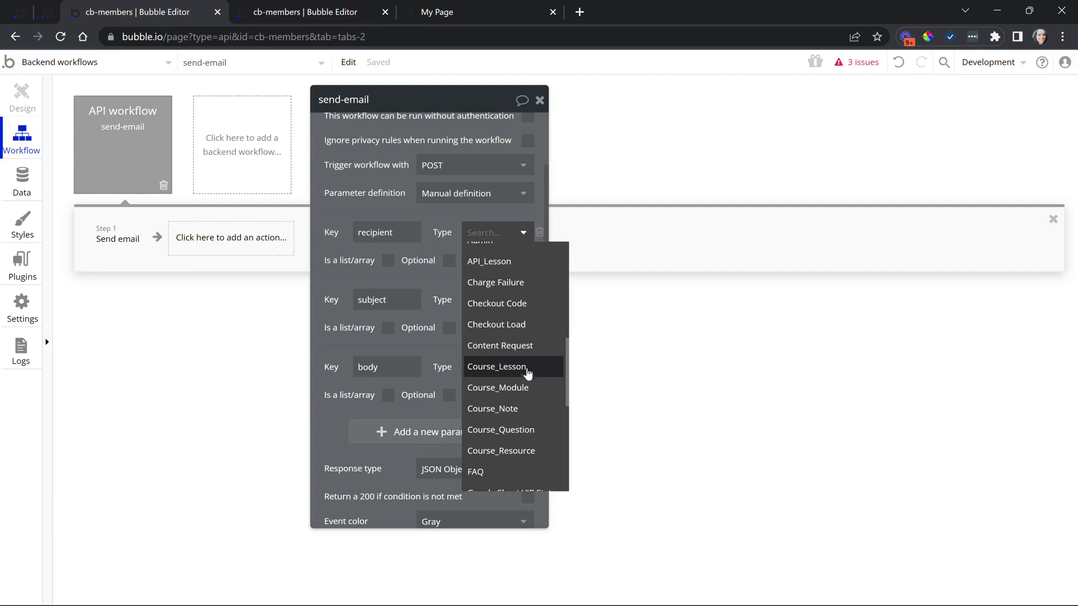
scroll(527, 365, down, 3)
scroll(499, 301, up, 3)
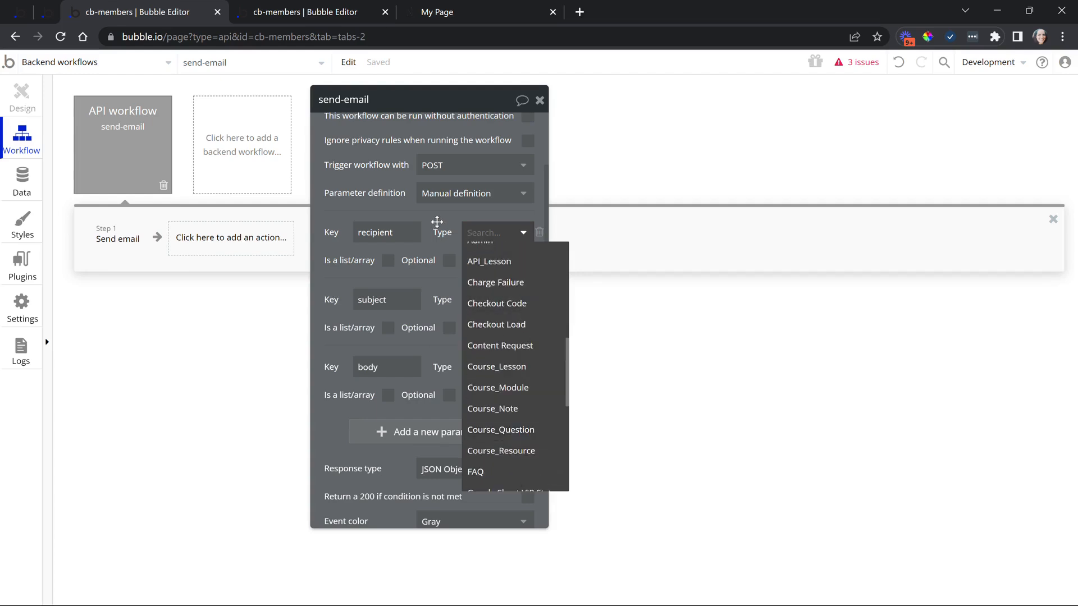
click(436, 222)
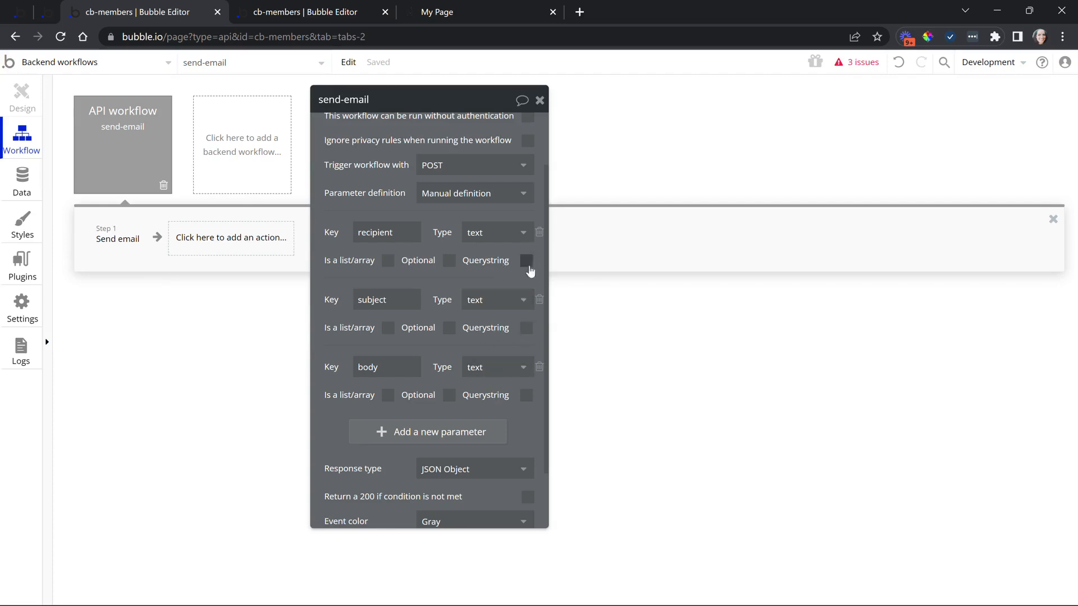
click(135, 159)
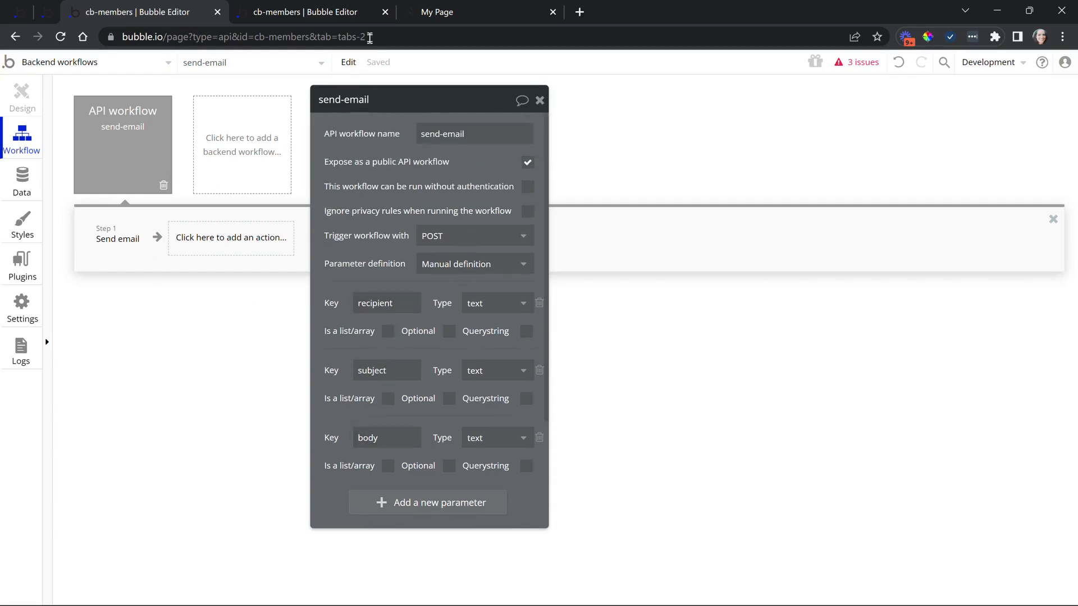
Set the recipient parameter of the demo page's Schedule API Workflow action to Input Recipient's value.
click(337, 12)
drag(373, 208, 378, 208)
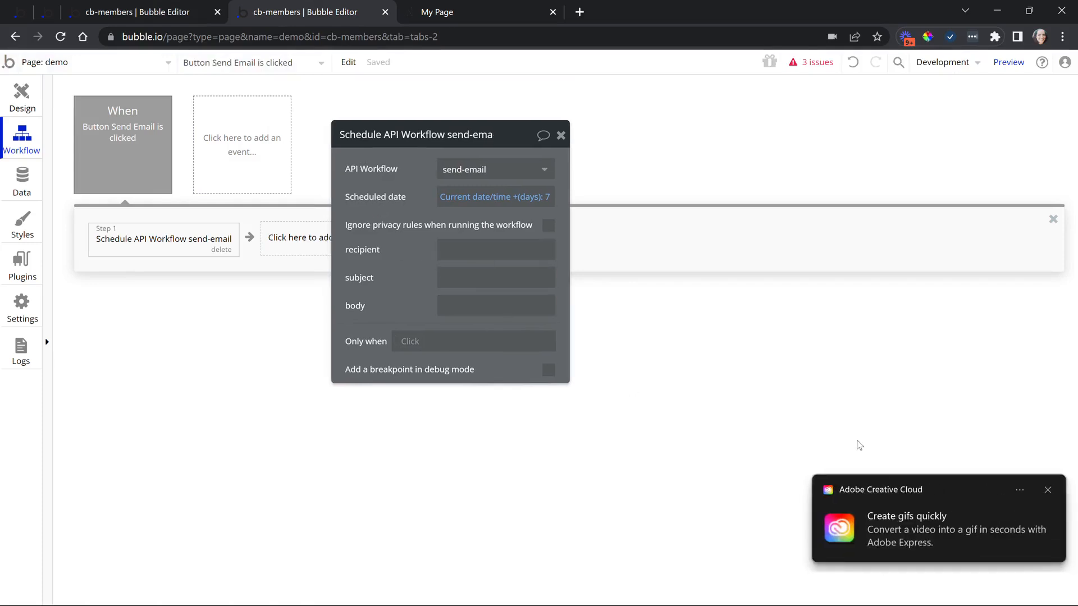
click(1048, 490)
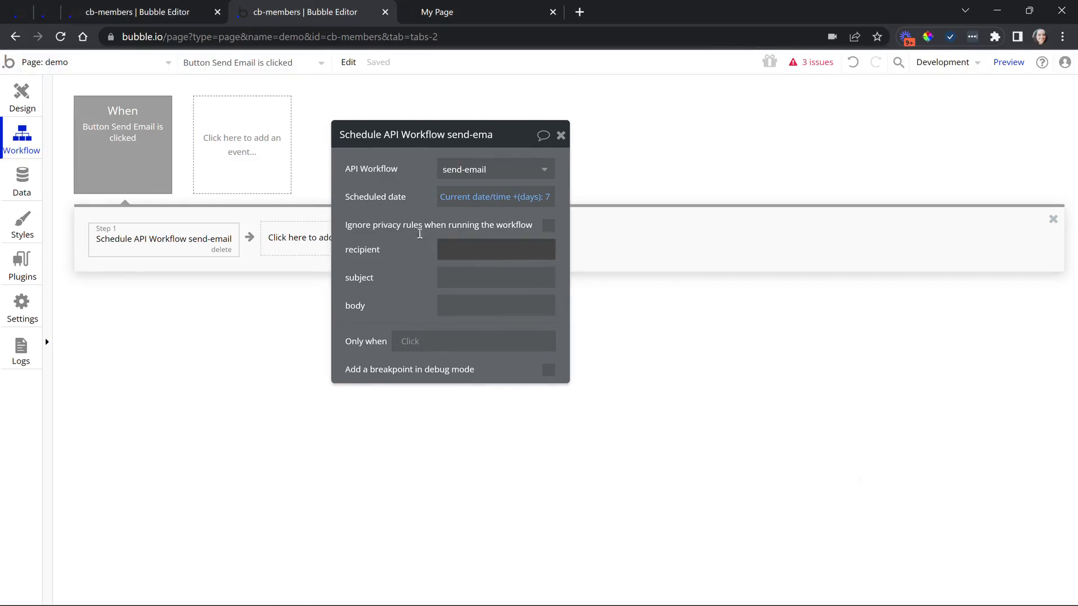
mouse_move(144, 149)
click(469, 247)
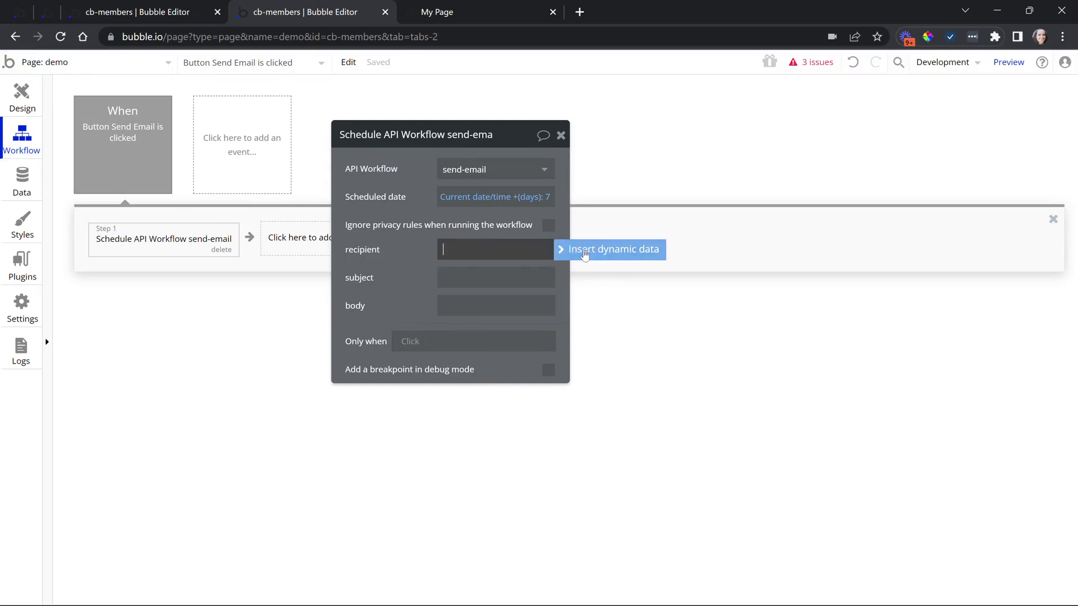
click(498, 416)
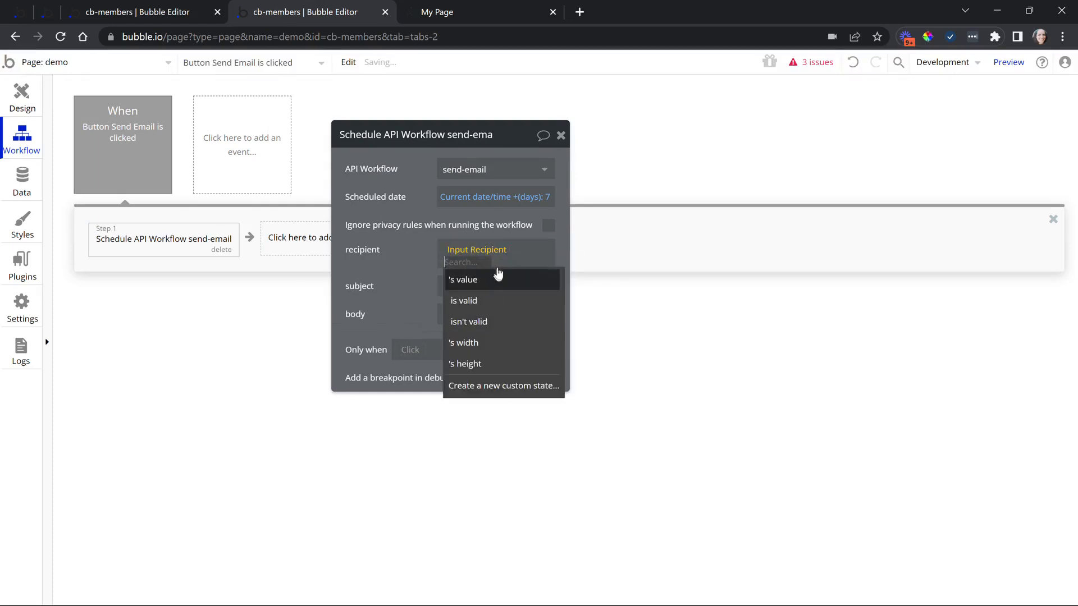
click(498, 278)
Set the scheduled workflow's subject parameter to Input Subject's value and its body parameter to MultilineInput Body's value.
click(498, 280)
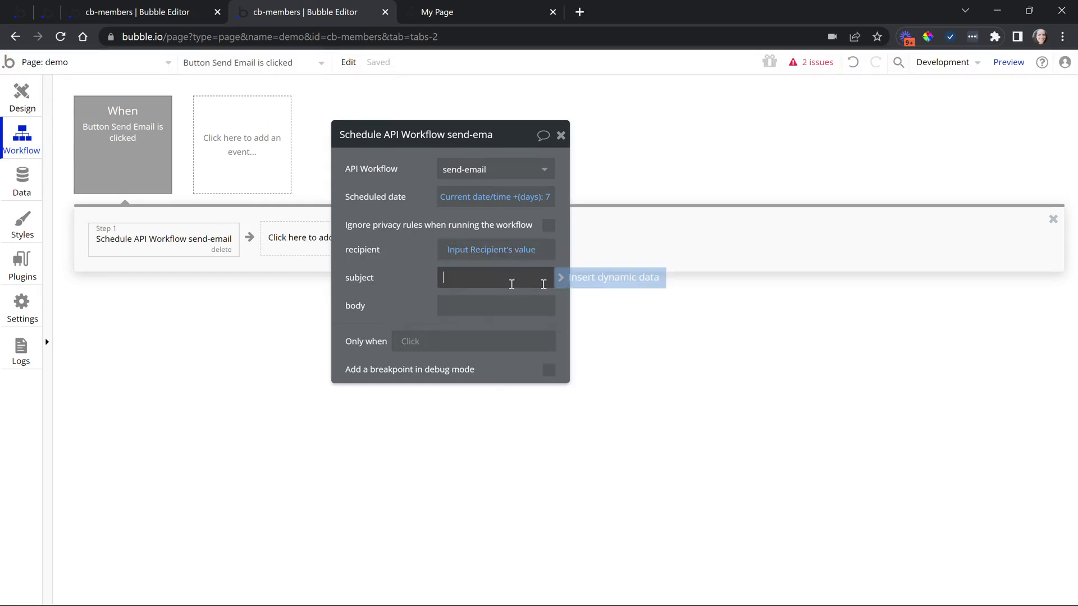
click(489, 478)
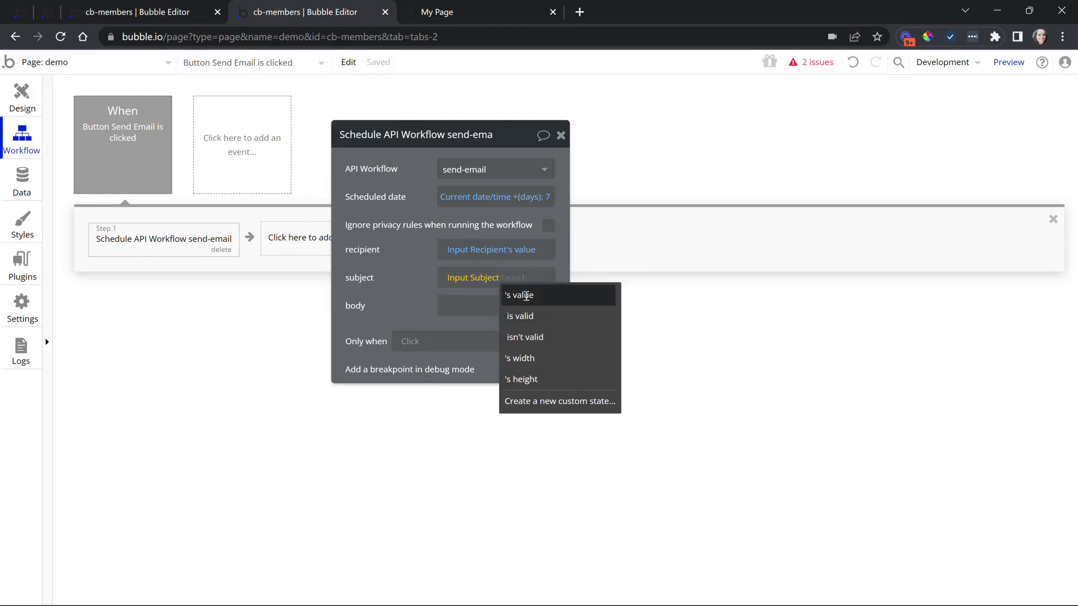
click(590, 361)
click(593, 310)
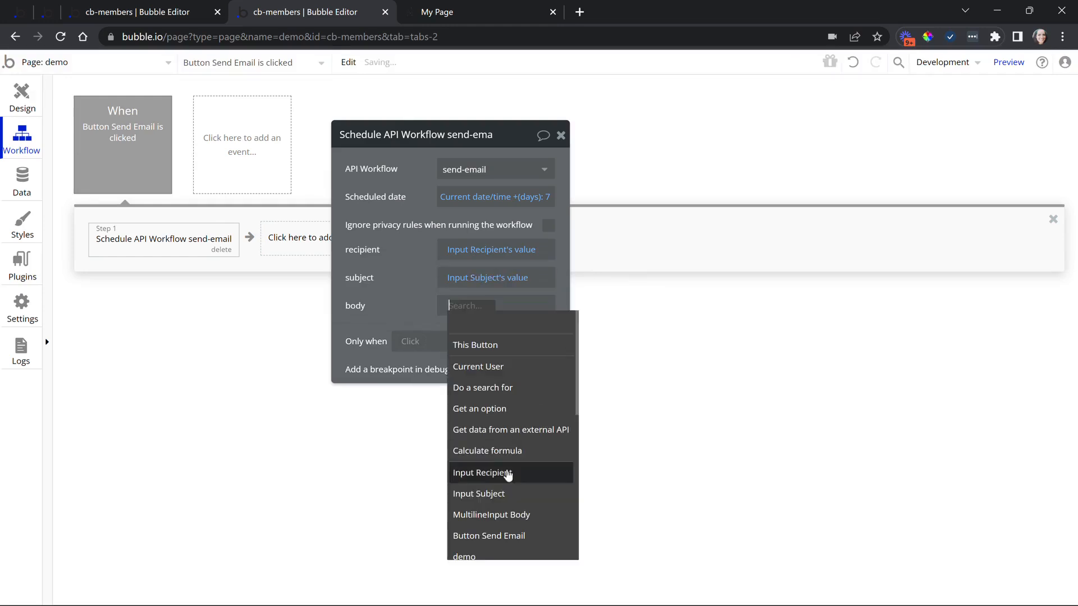
click(492, 514)
click(524, 337)
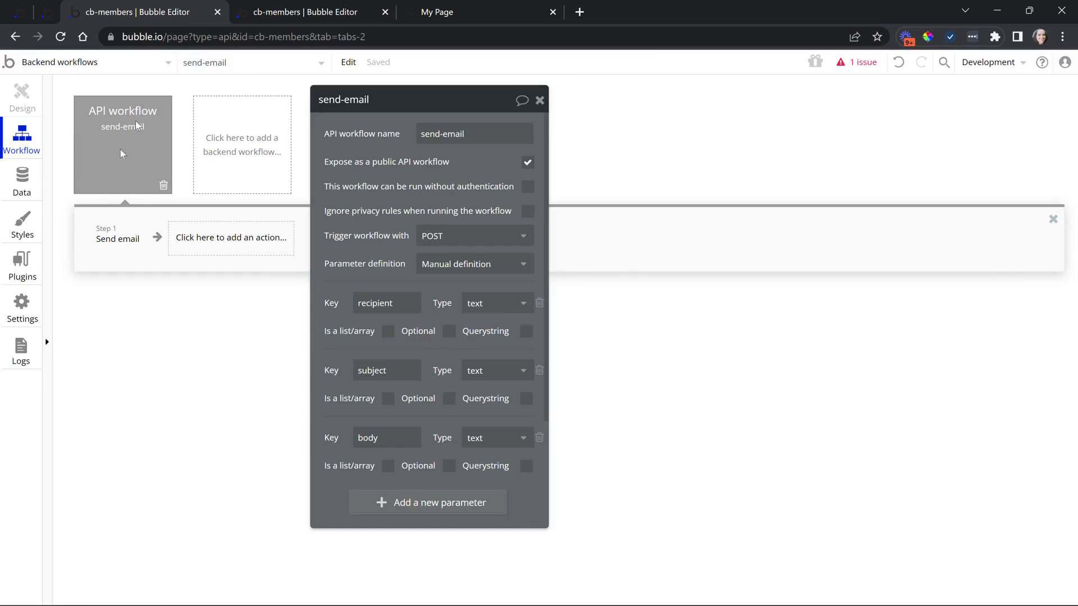
Replace the fixed To address in the send-email backend workflow's Send email action with the dynamic recipient parameter.
click(115, 240)
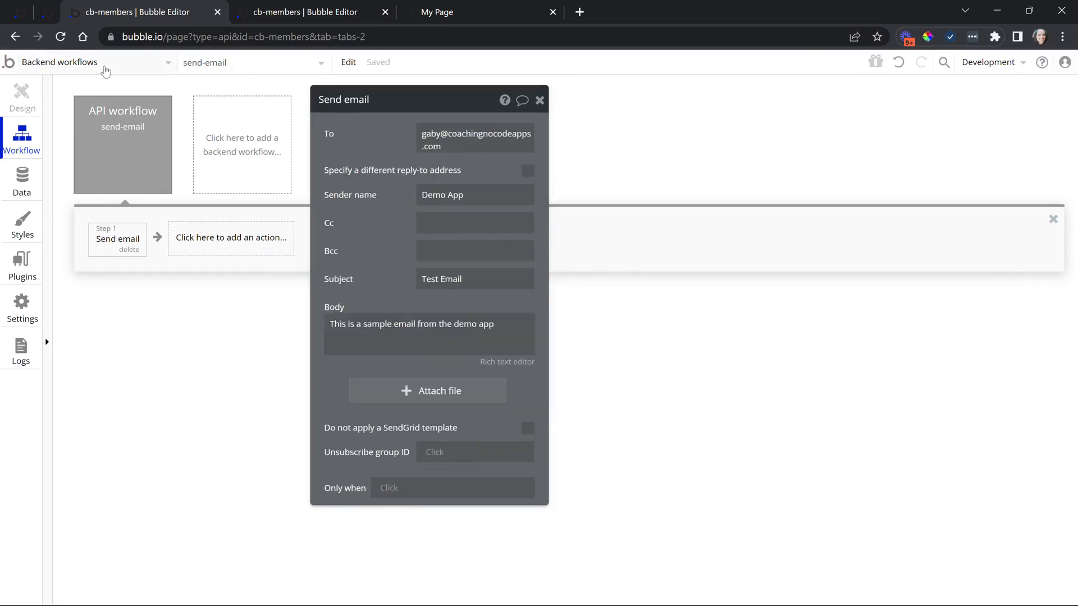
click(266, 15)
click(166, 14)
click(446, 145)
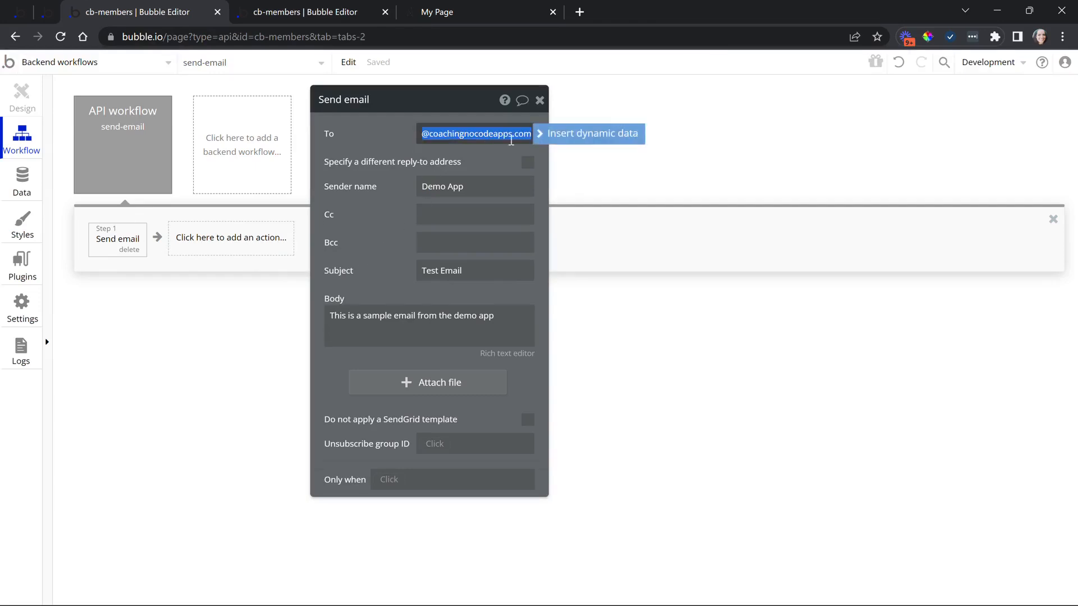
click(558, 145)
click(497, 176)
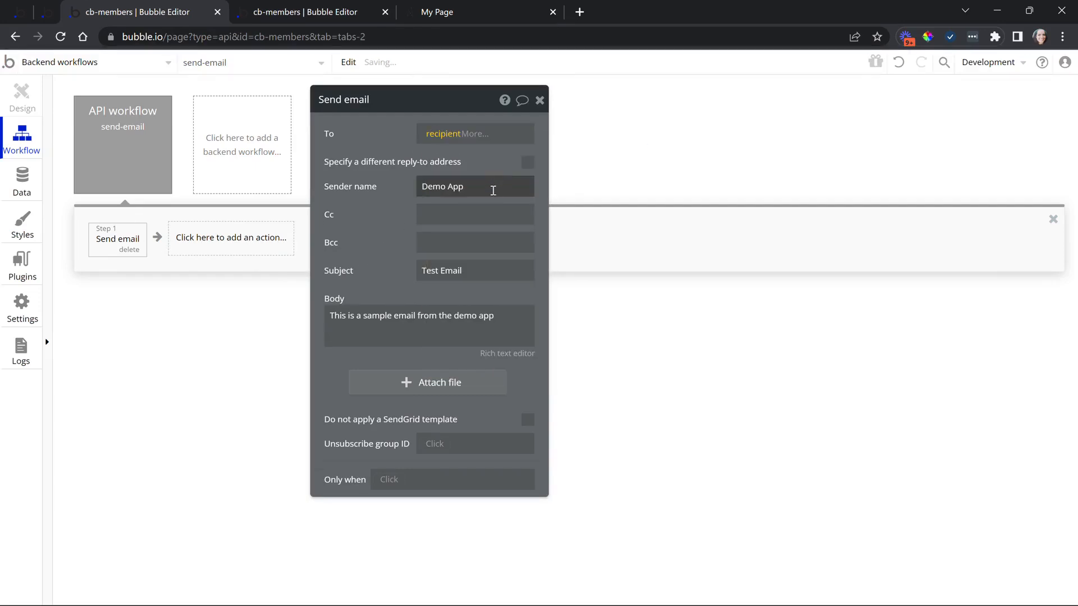
click(493, 191)
click(556, 186)
click(477, 247)
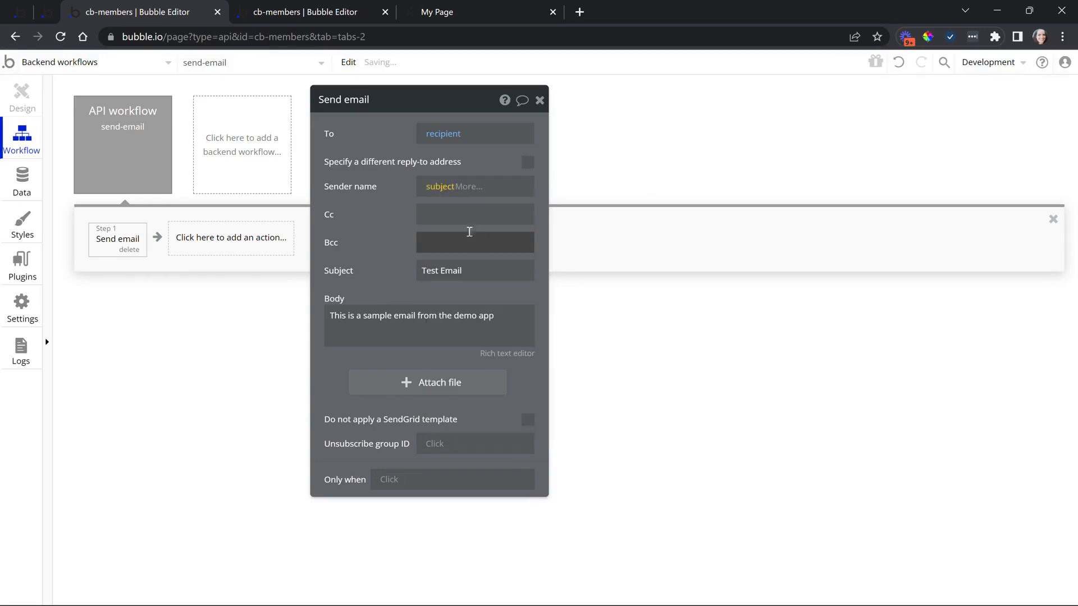
click(899, 63)
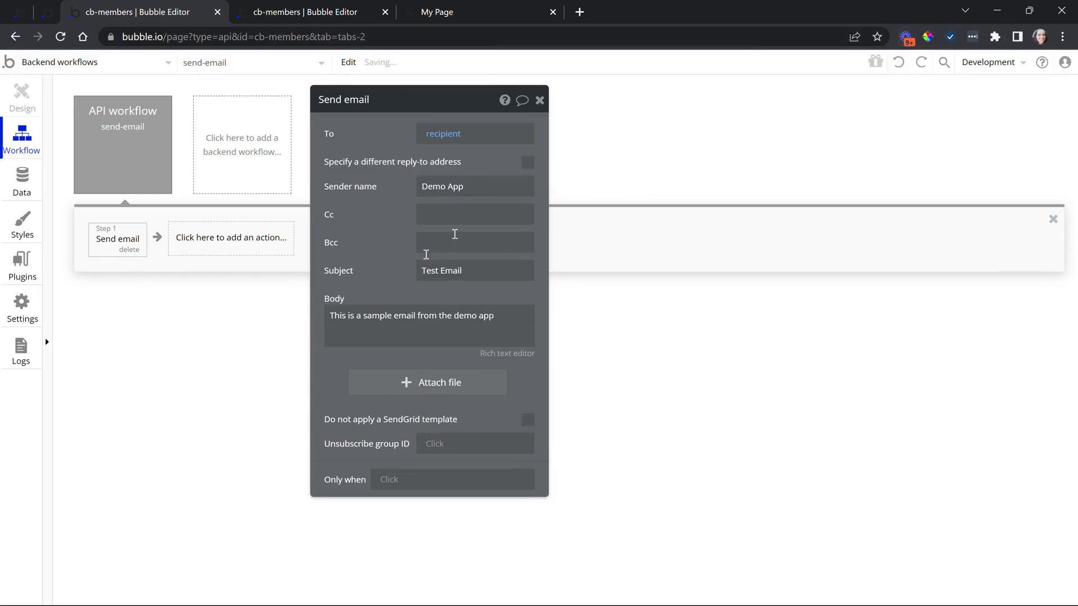
Replace the fixed subject and body in the send-email workflow's Send email action with the dynamic subject and body parameters.
click(464, 270)
click(569, 272)
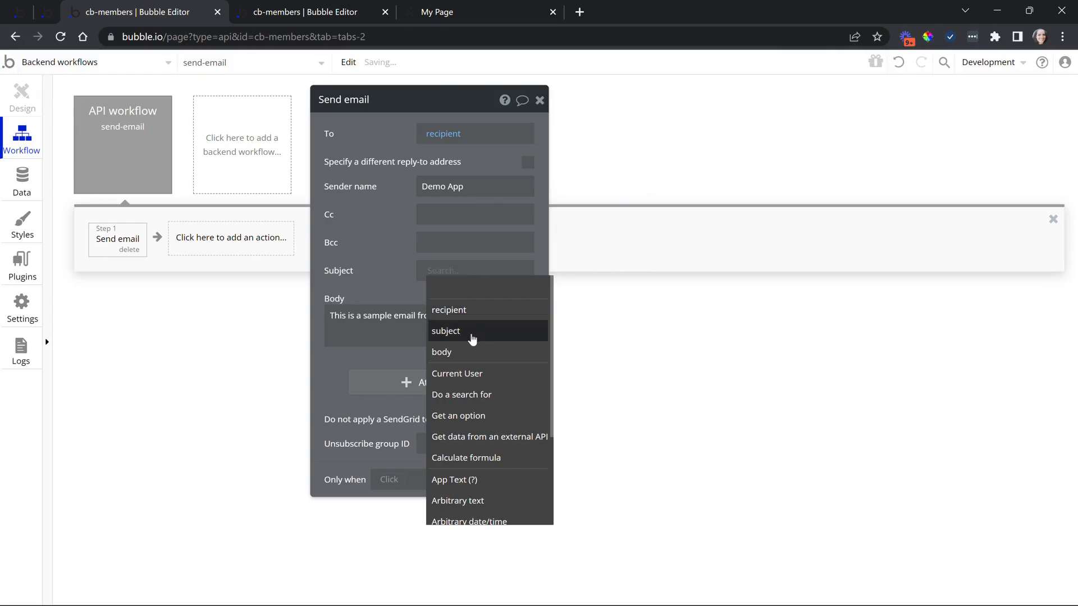
click(473, 335)
drag(330, 315, 558, 330)
click(561, 314)
click(413, 396)
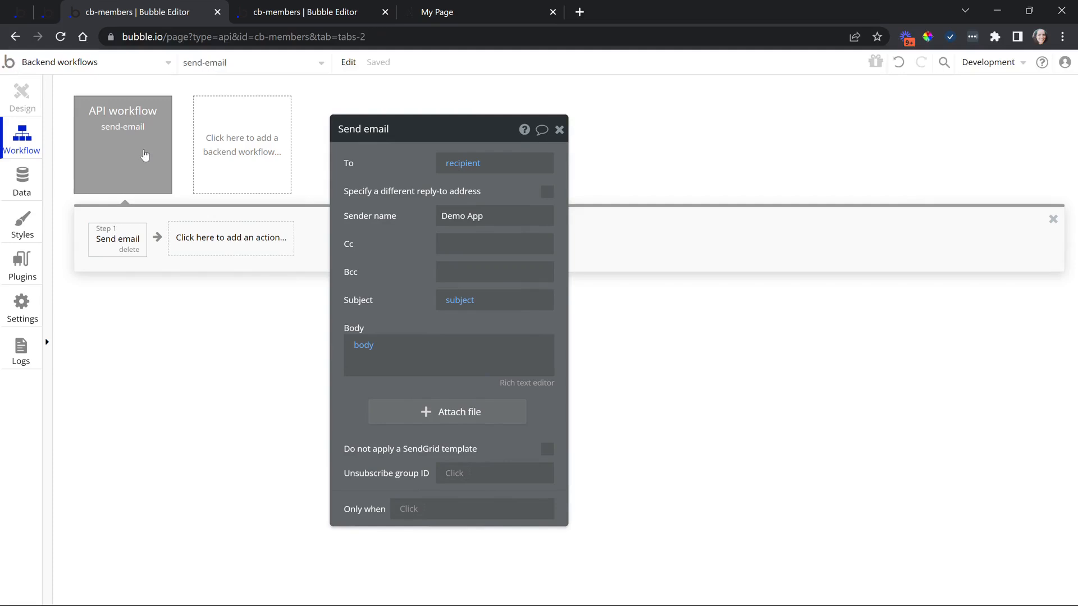
Reload the demo page preview and review the Send Email button's Schedule API Workflow action.
click(347, 10)
click(34, 107)
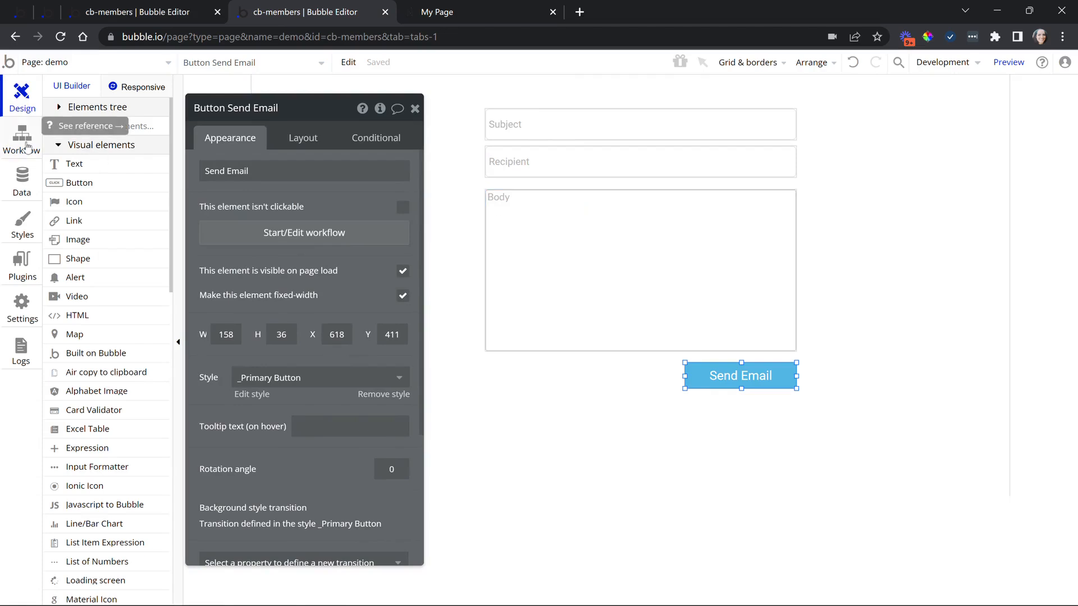
click(113, 11)
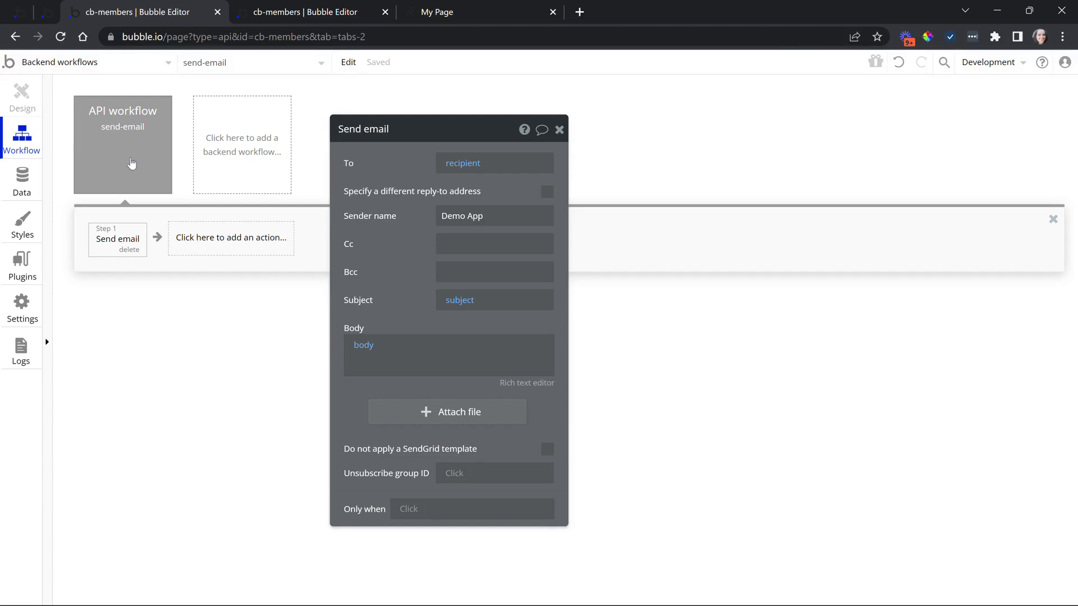
click(444, 11)
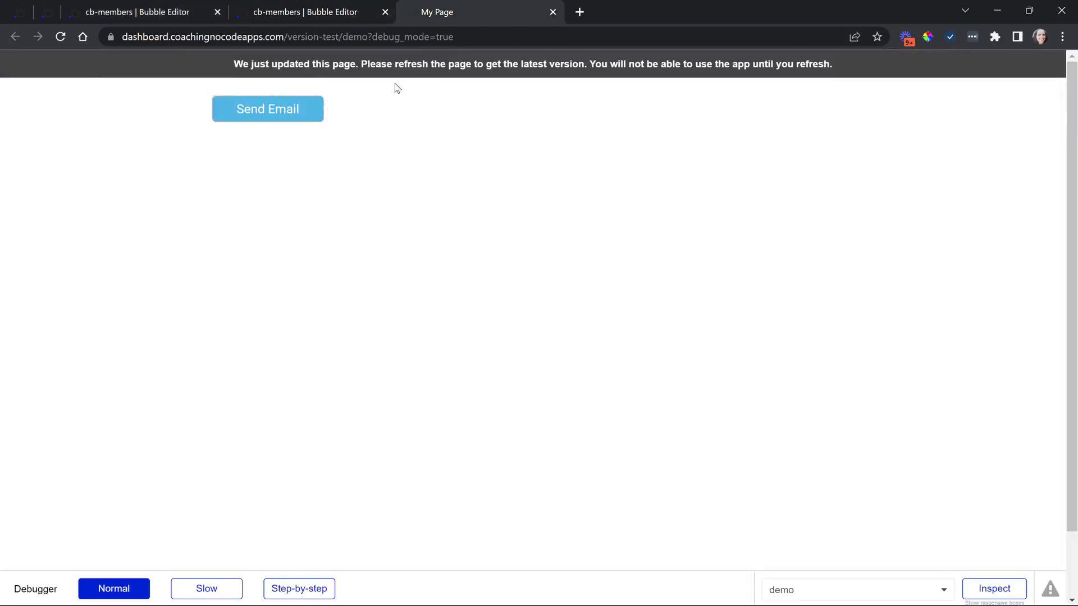
click(389, 65)
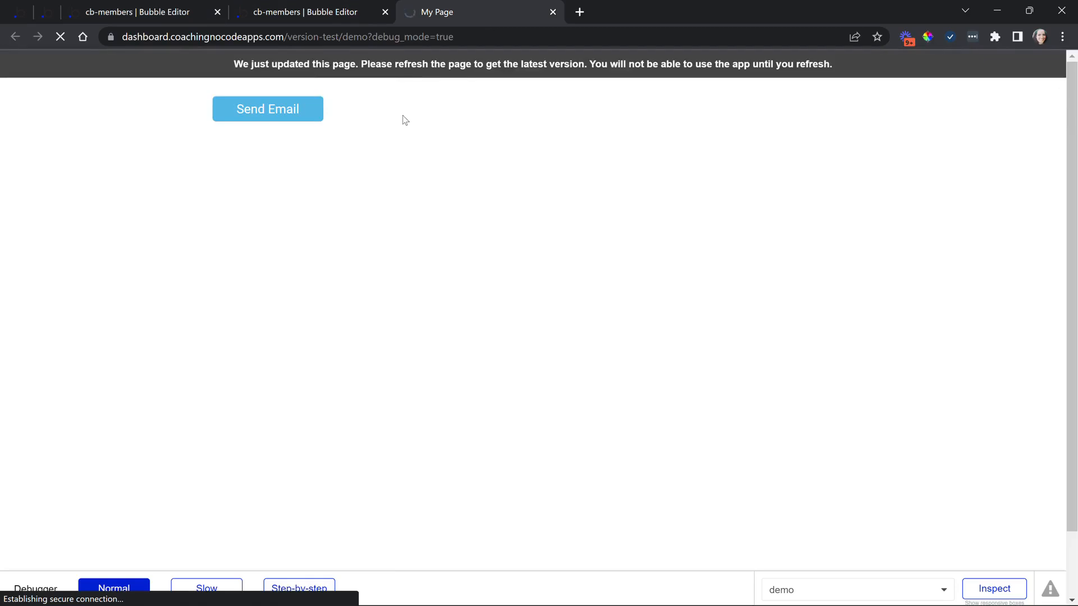
click(308, 8)
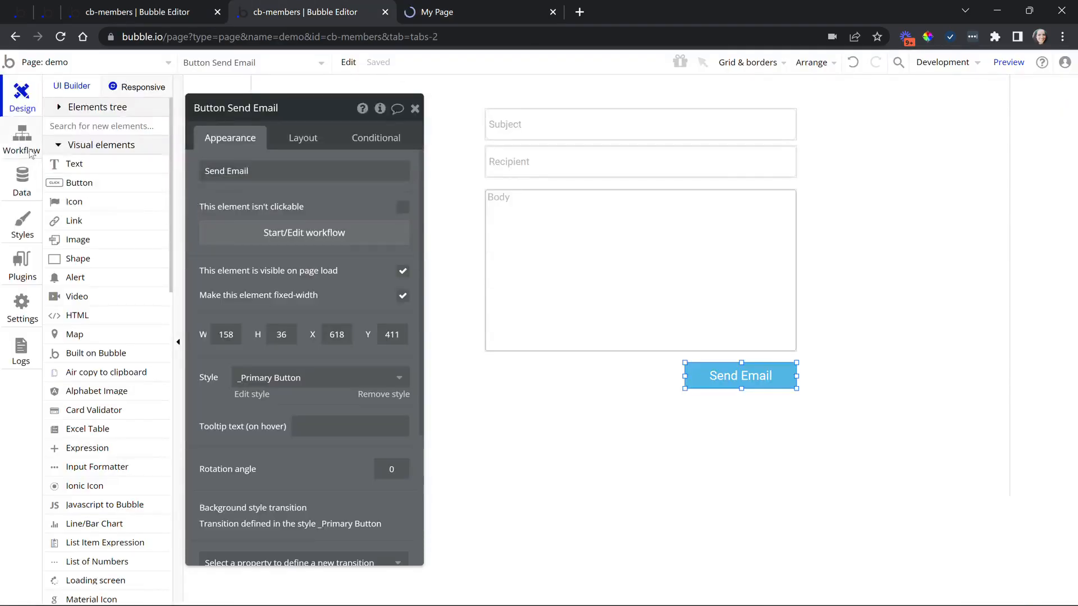
click(28, 149)
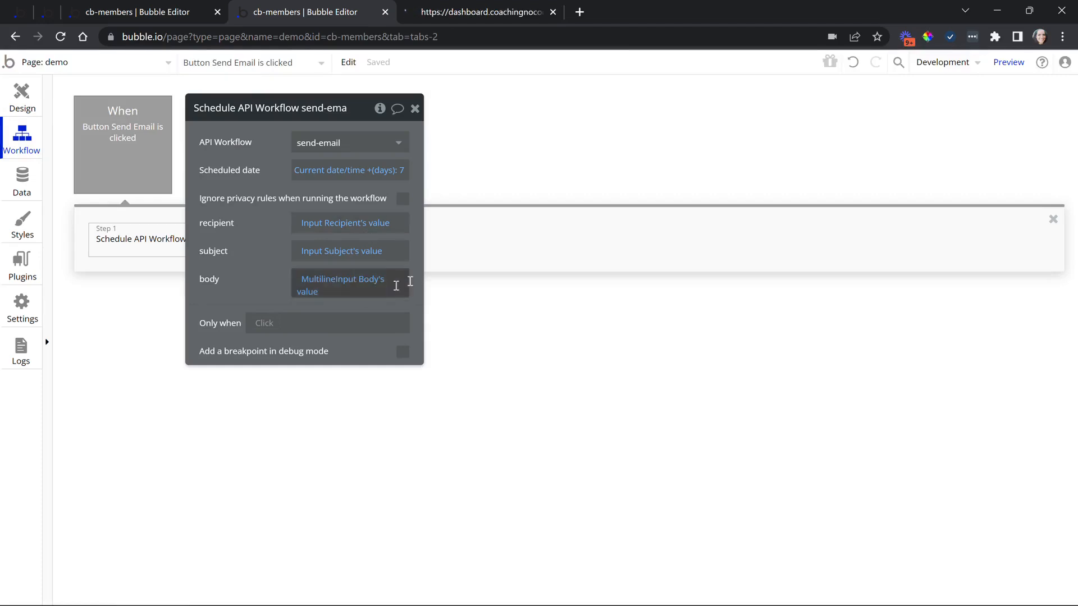
In the preview, submit an email with subject "Welcome to the team", a recipient email address and body "We're so excited to have you with us!".
click(473, 17)
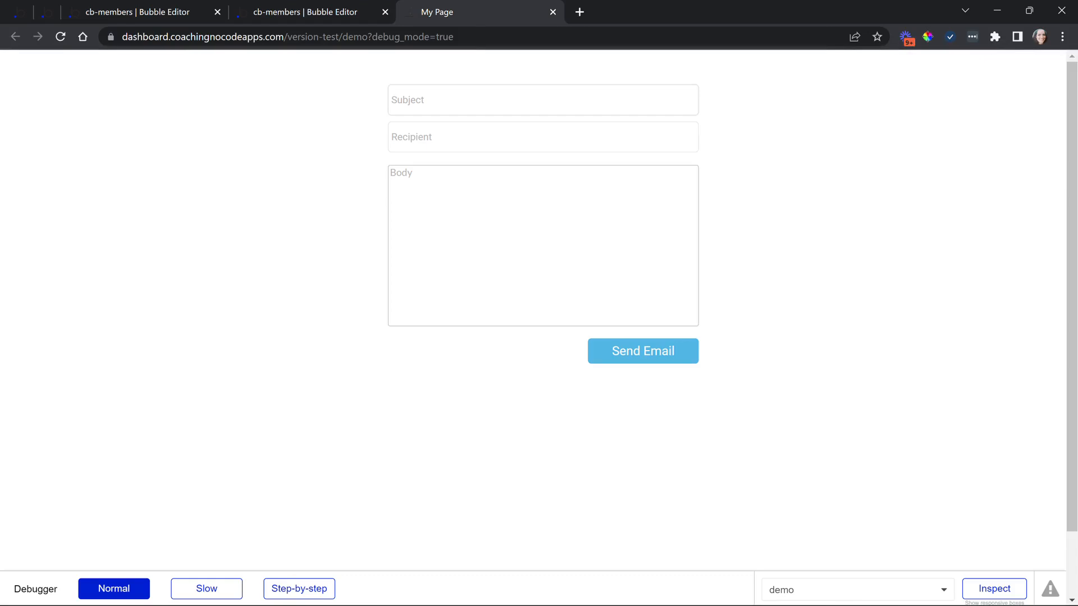
text(Welcome to the team)
click(473, 133)
text(e)
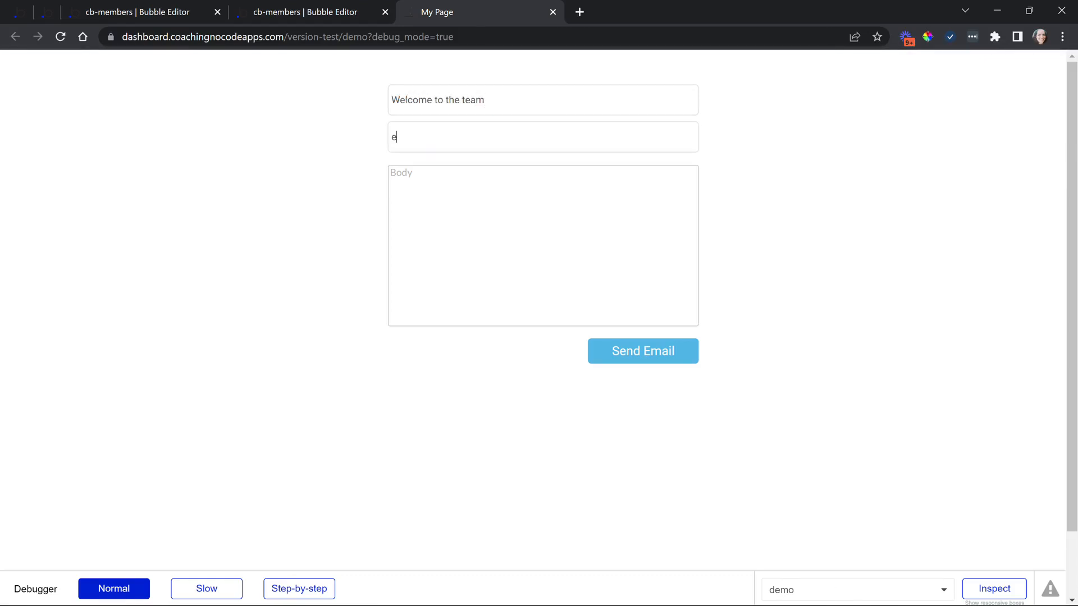
text(mployee@test.com)
key(Tab)
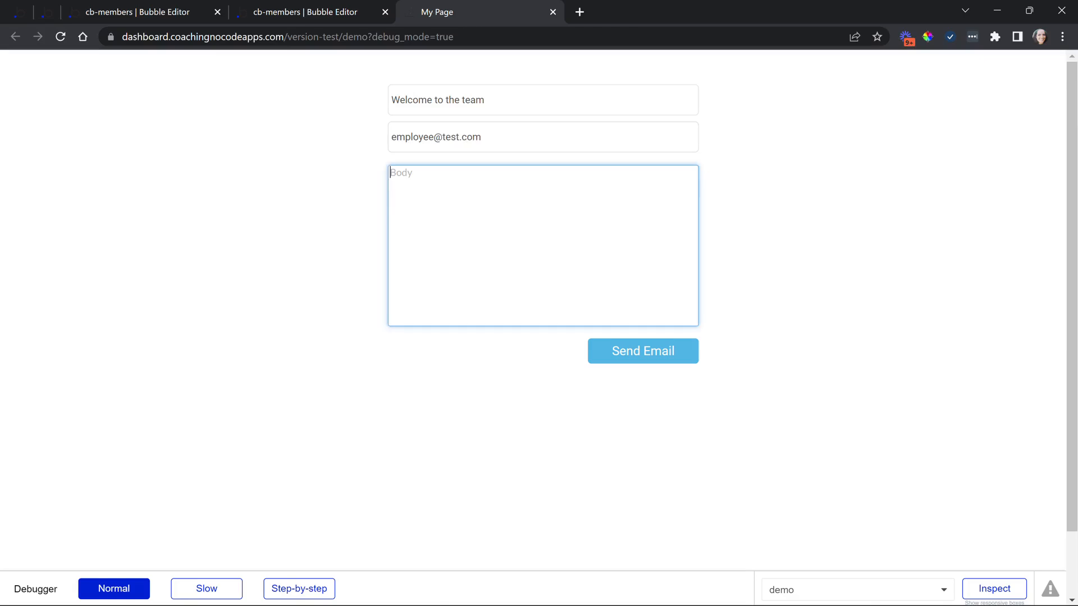
text(We're so excited to have you with us!)
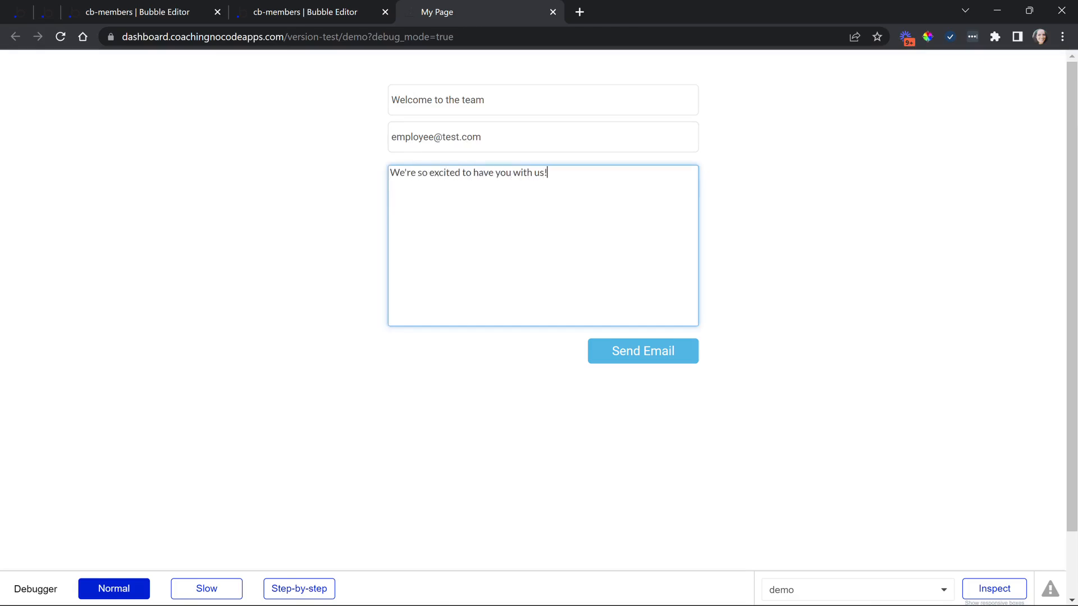
click(687, 358)
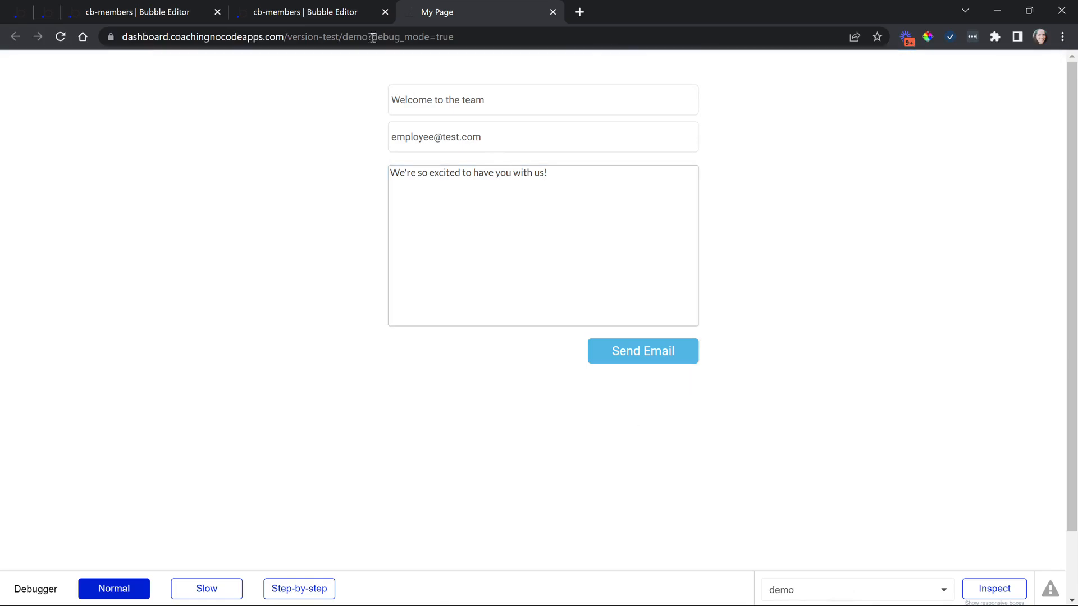
List the upcoming scheduled workflows in the Scheduler logs and examine the new send-email entry's scheduled time and parameters.
click(283, 7)
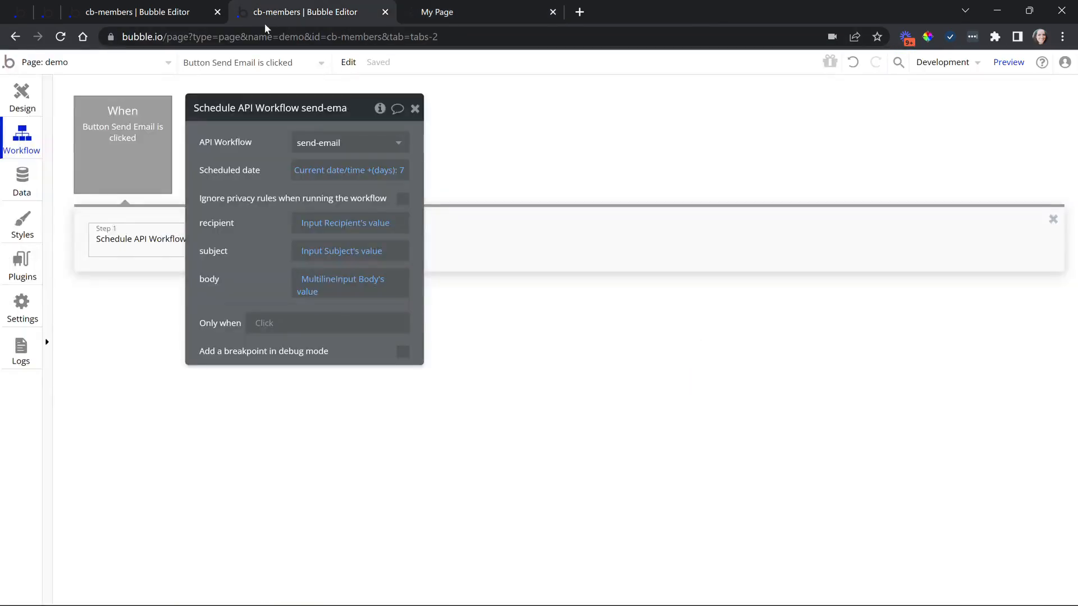
click(25, 353)
click(398, 187)
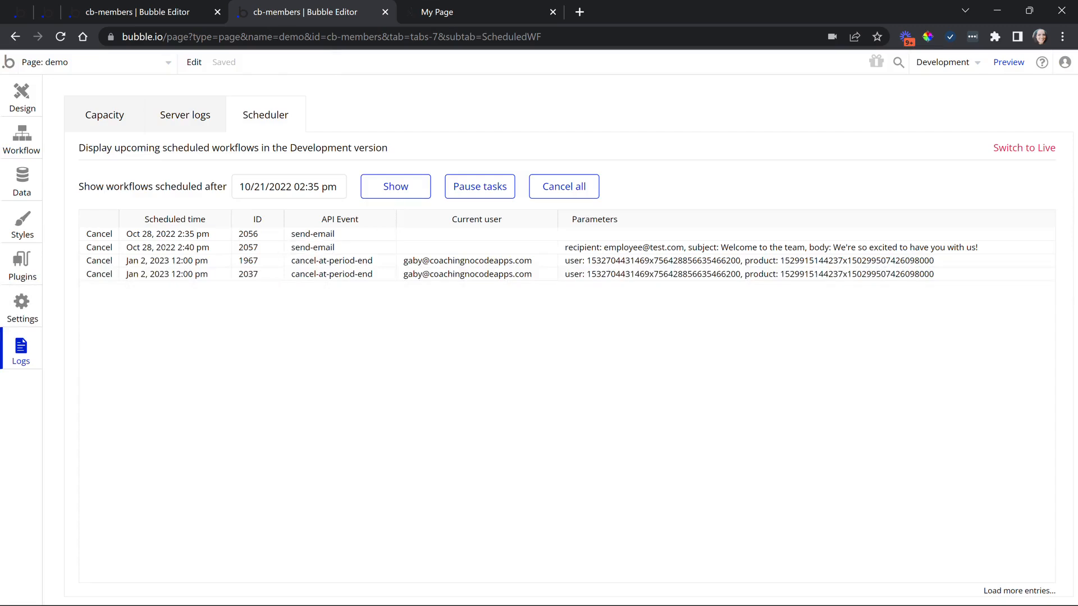
drag(165, 247, 258, 248)
Add a Date/Time Picker about 236 by 43 pixels beside the Body input and set its input type to Date & Time.
click(22, 95)
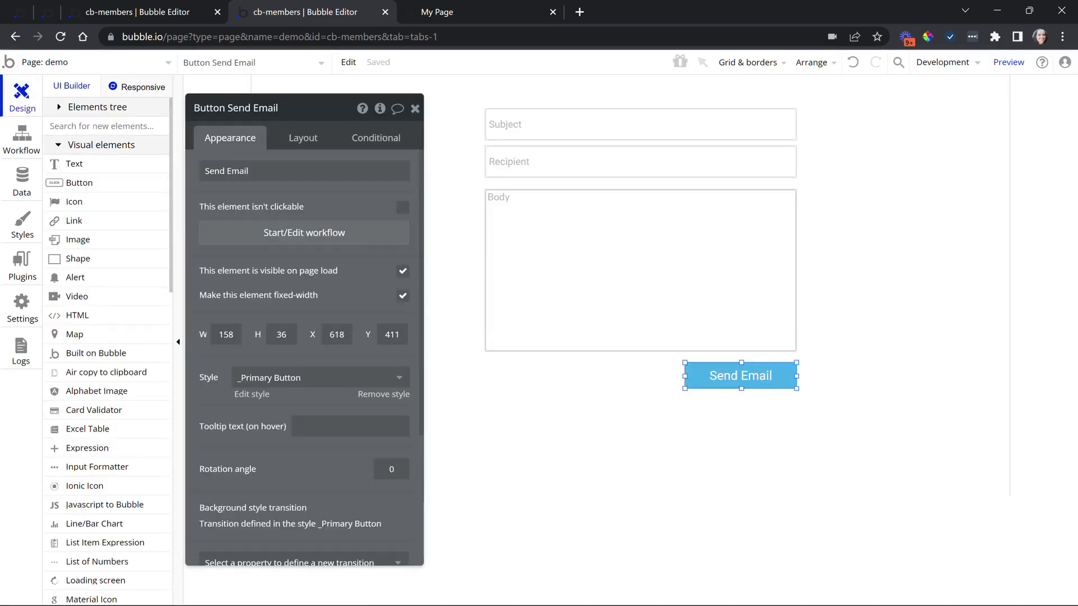
text(date)
key(Escape)
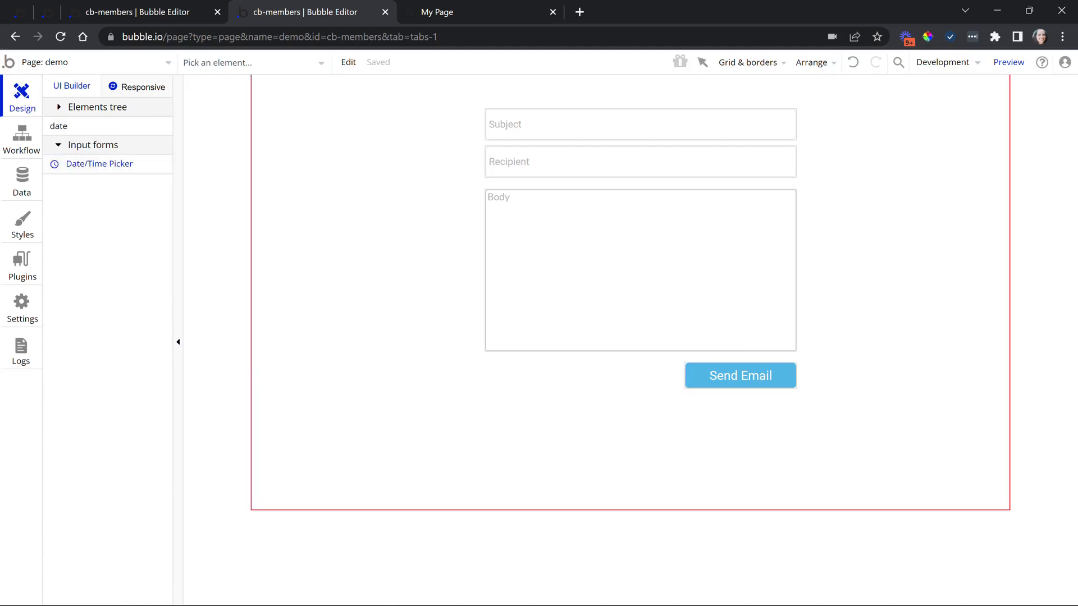
drag(290, 232, 456, 265)
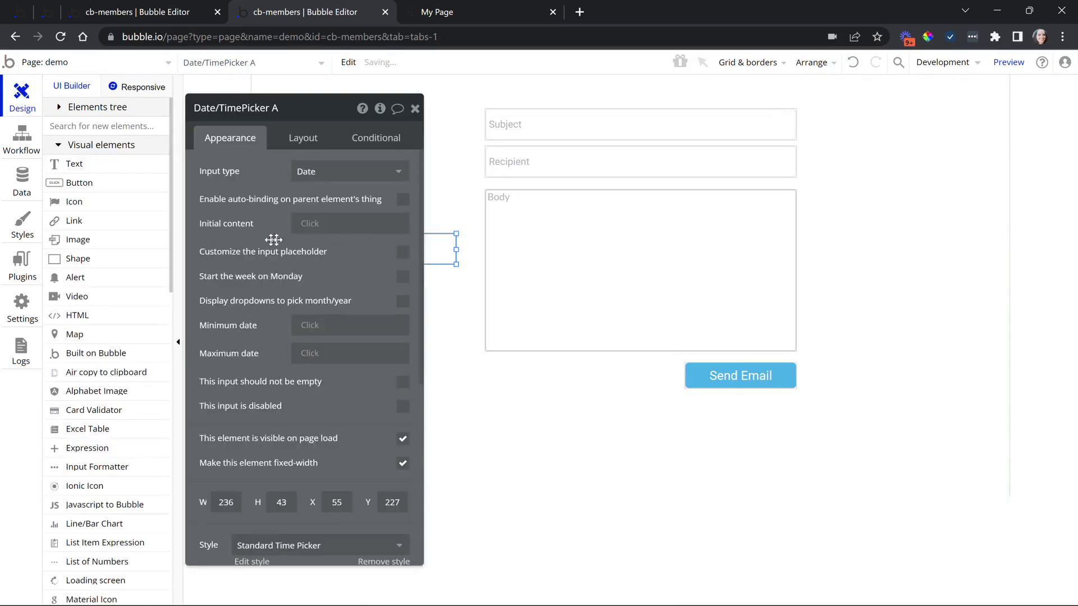
click(236, 178)
click(241, 221)
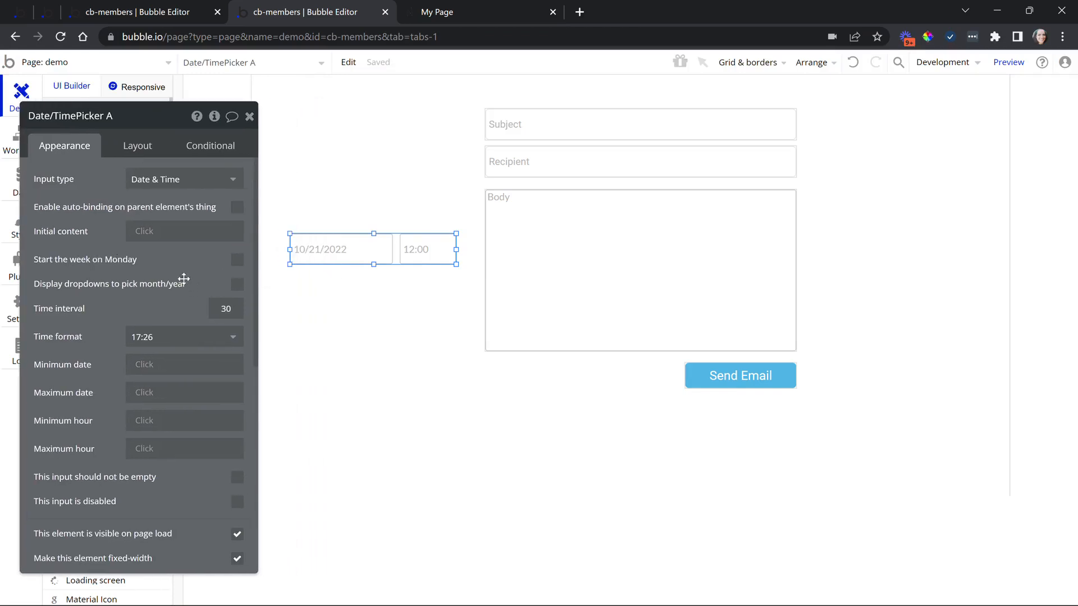
Set the date/time picker's minimum date to Current date/time.
click(143, 370)
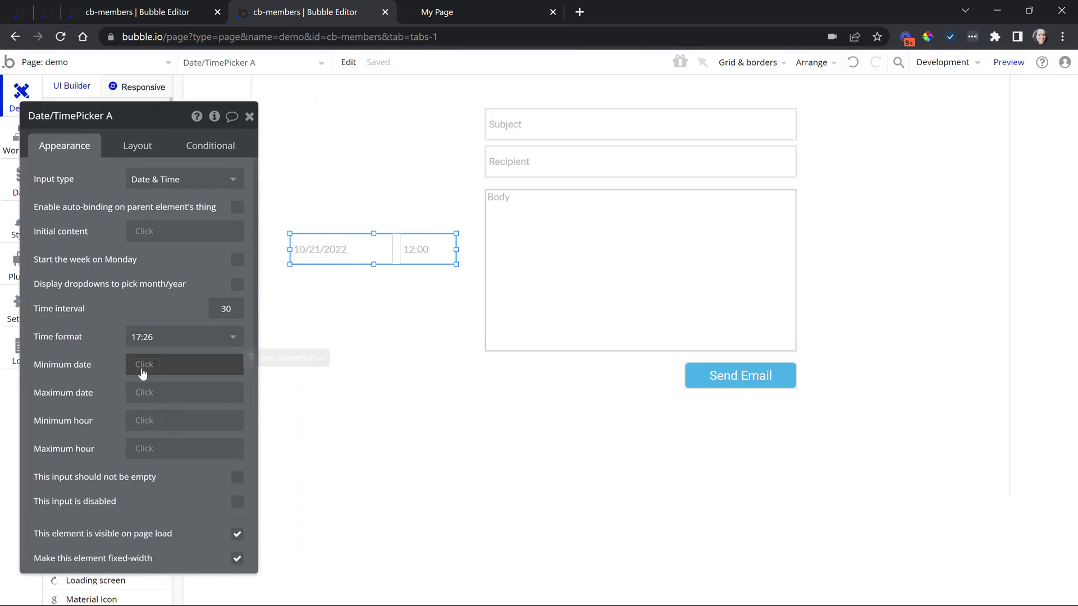
text(cur)
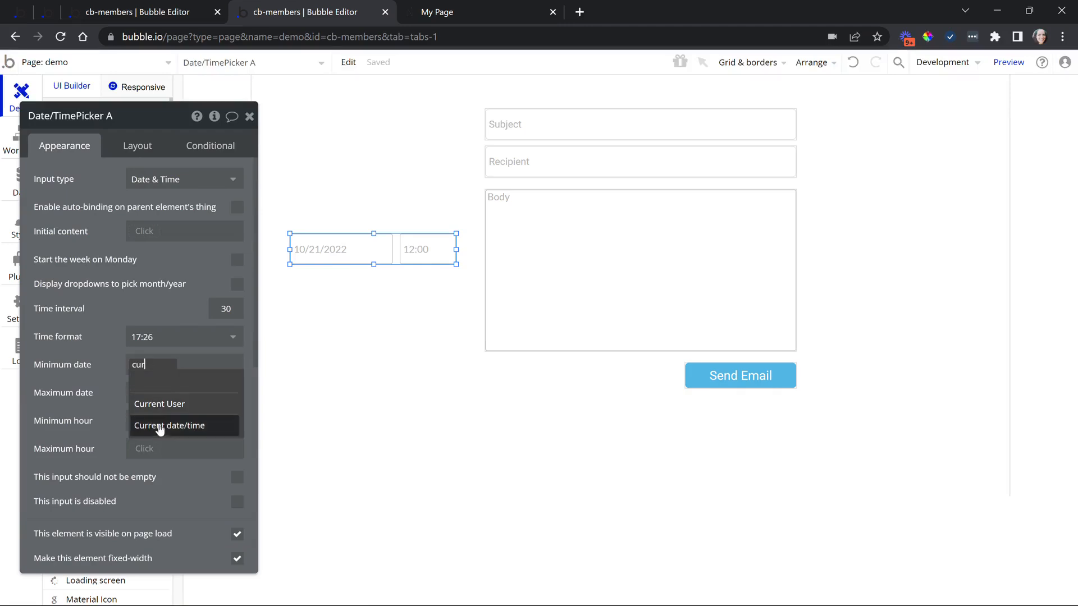
click(137, 426)
drag(43, 186, 105, 155)
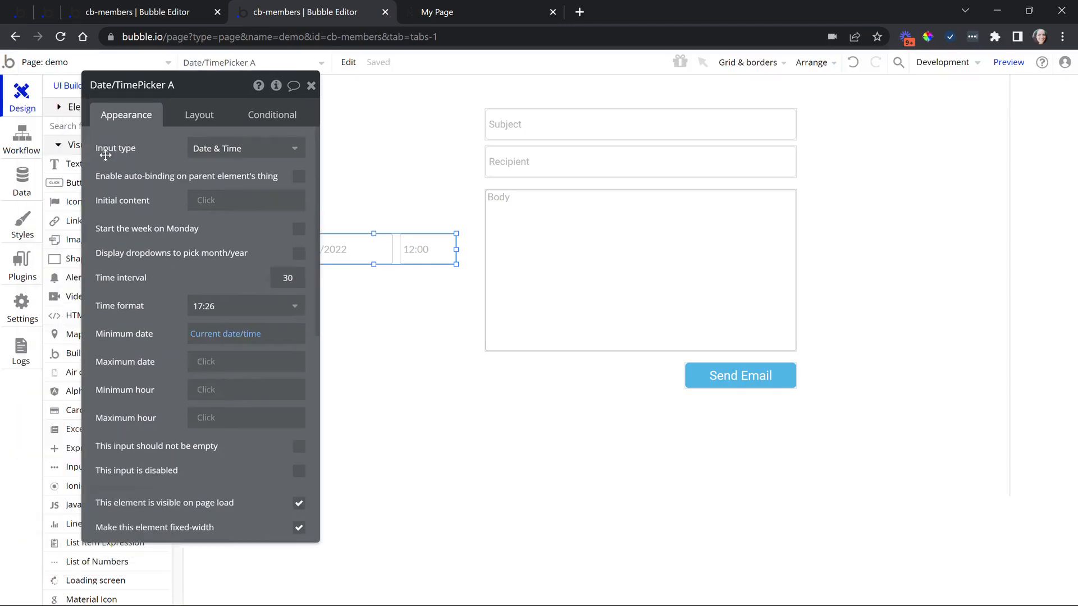
Set the scheduled date of the Send Email button's Schedule API Workflow action to Date/TimePicker A's value.
click(30, 150)
drag(205, 149, 489, 192)
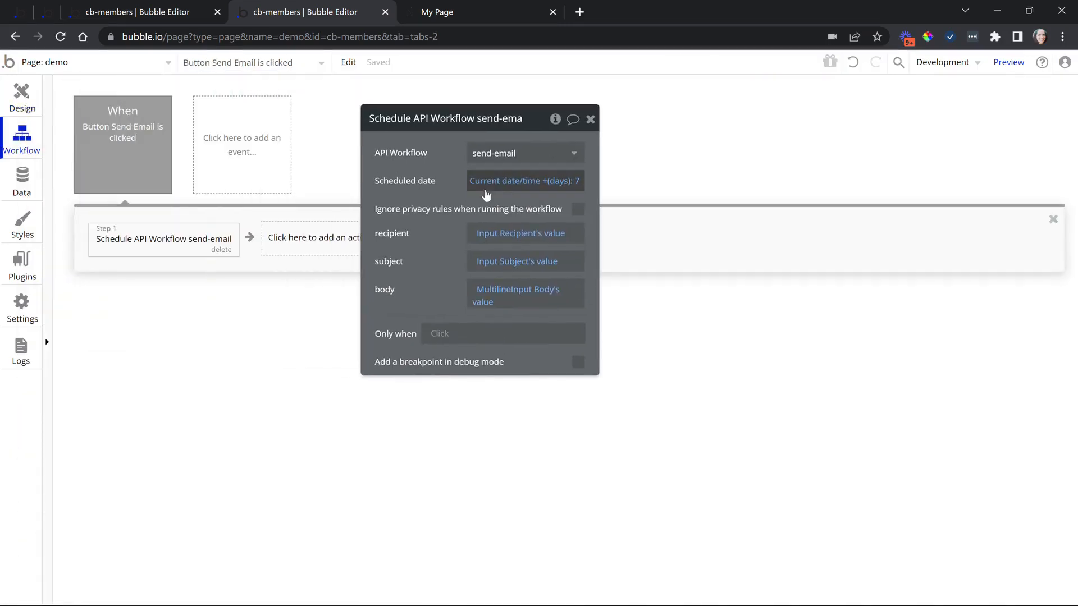
click(507, 185)
text(date)
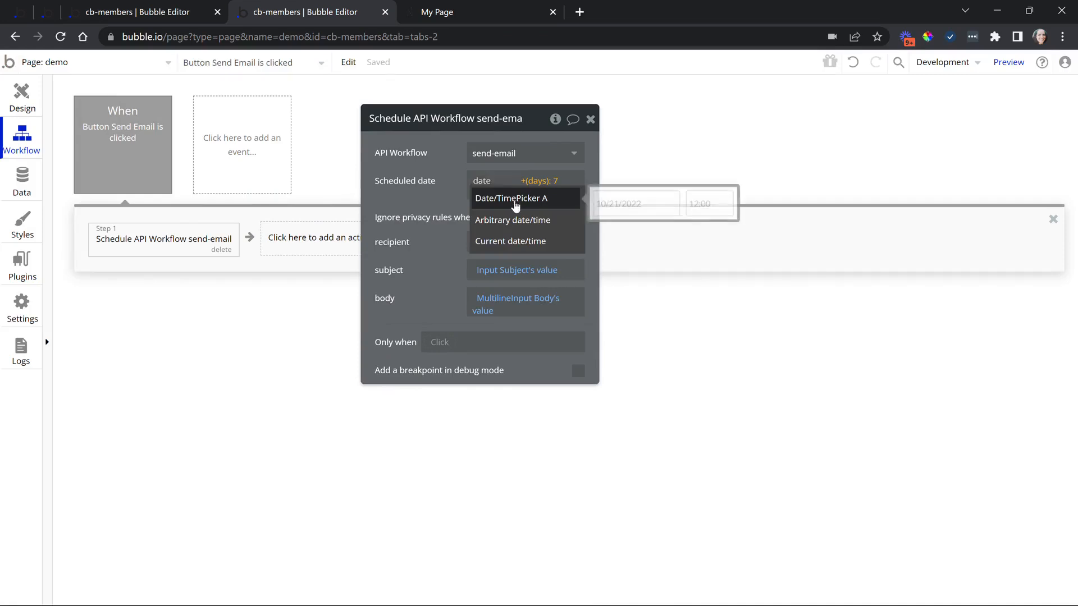
click(514, 201)
click(550, 209)
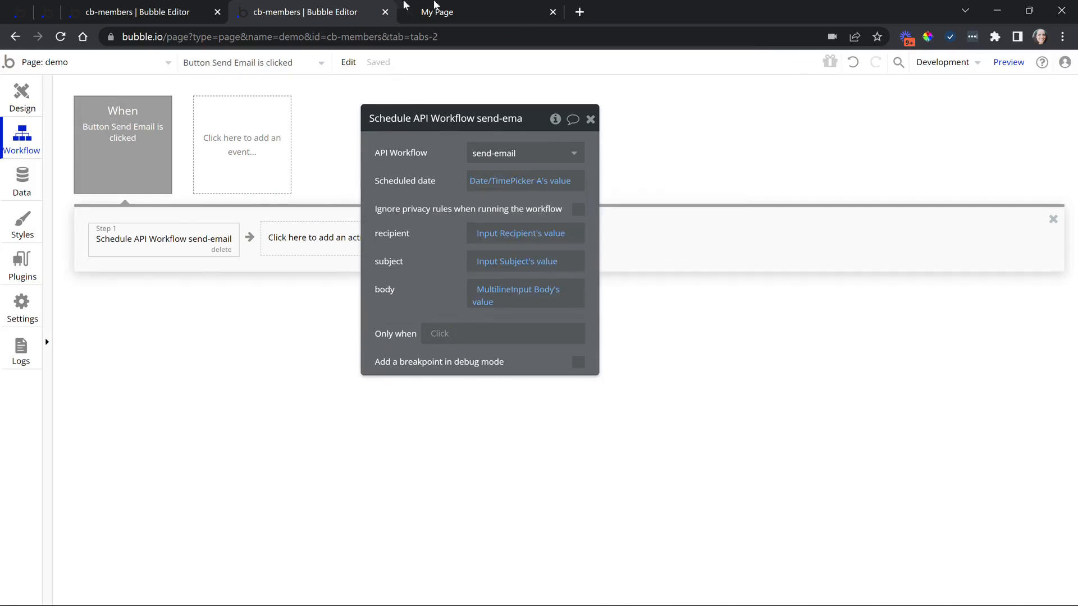
Reload the demo page preview and choose 10/26/2022 at 18:00 in the date/time picker.
click(456, 6)
click(448, 65)
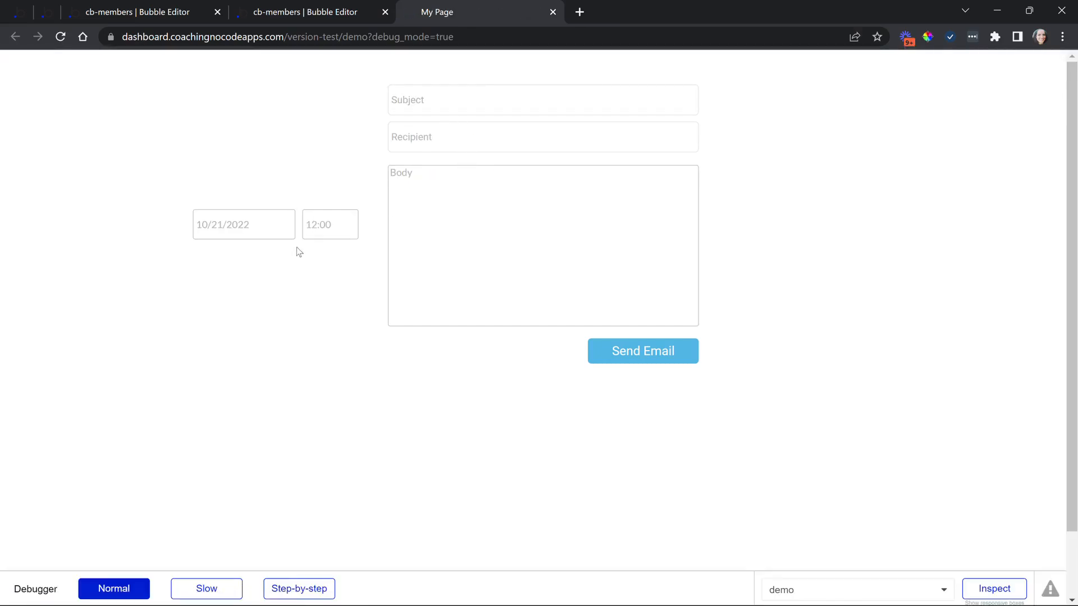
click(270, 233)
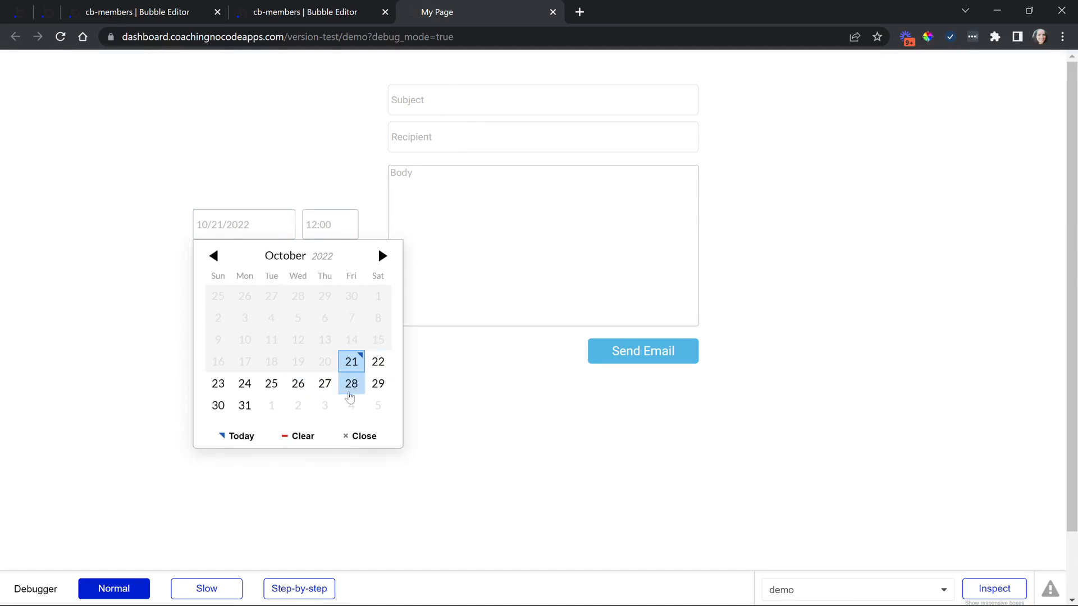
click(298, 383)
click(328, 236)
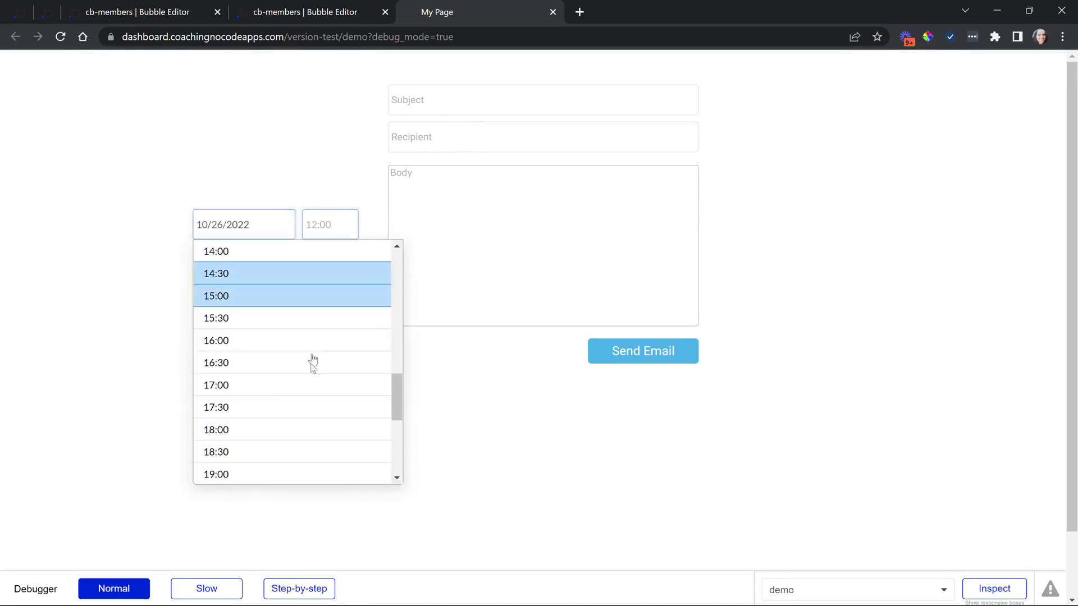
click(298, 436)
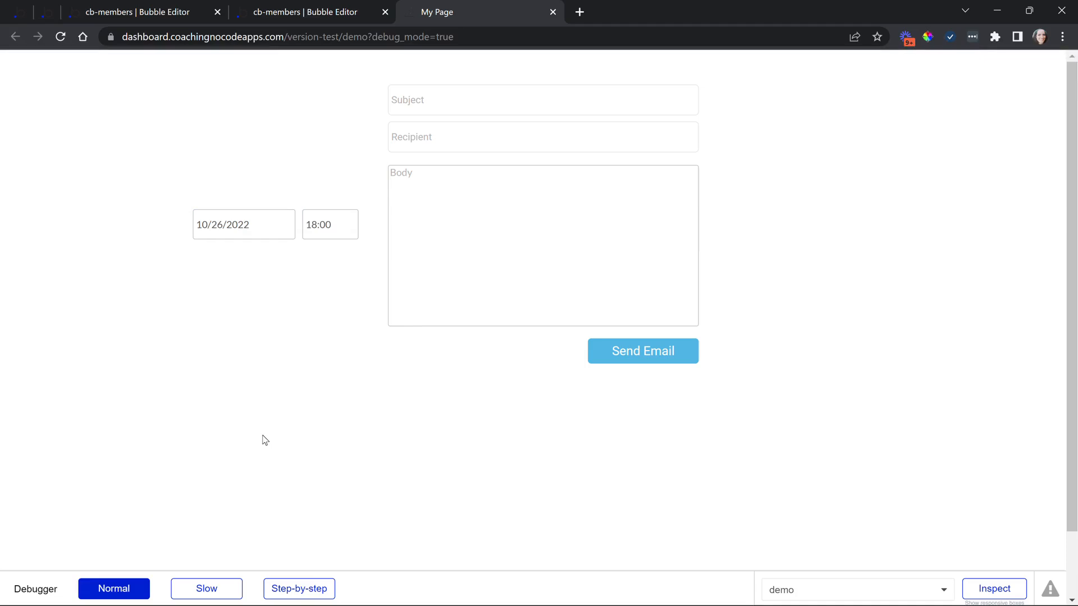
Review the parameter definitions of the send-email backend workflow.
click(163, 4)
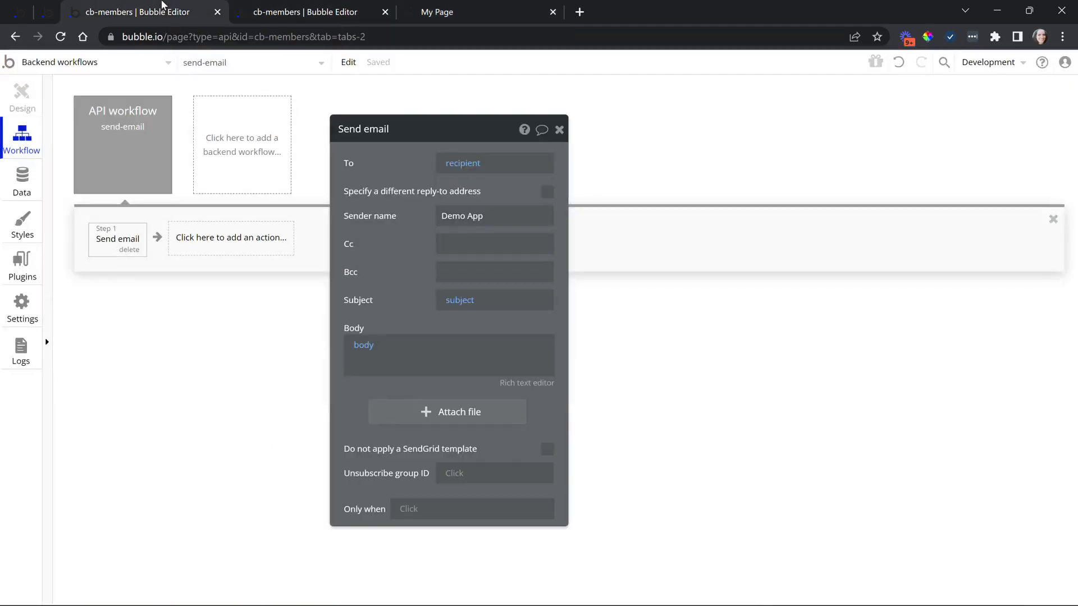
click(142, 147)
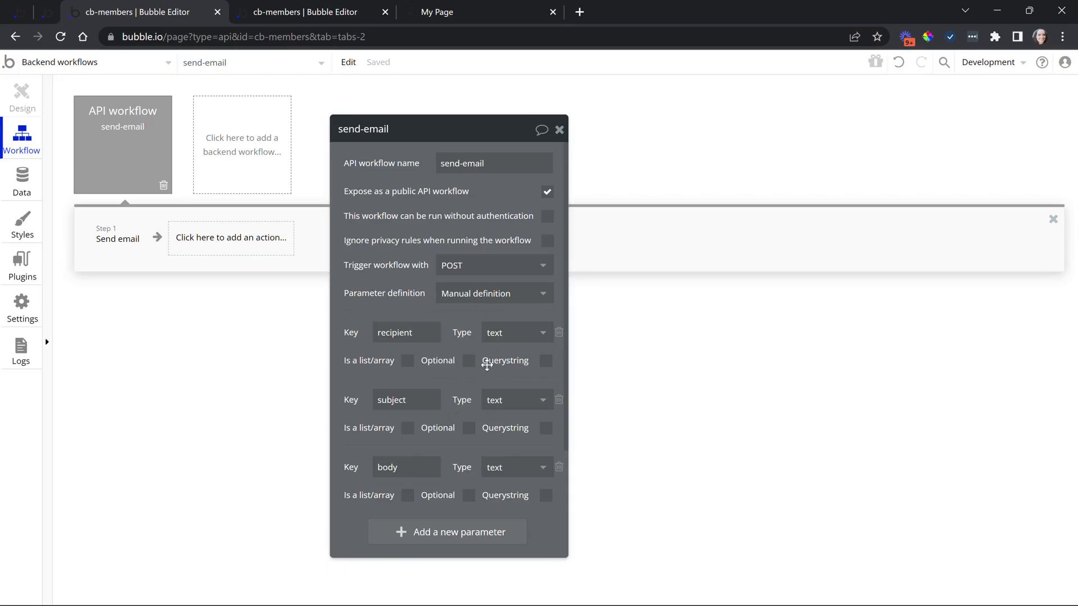
Browse the Custom Events actions available for a second step in the Send Email button's workflow.
click(327, 8)
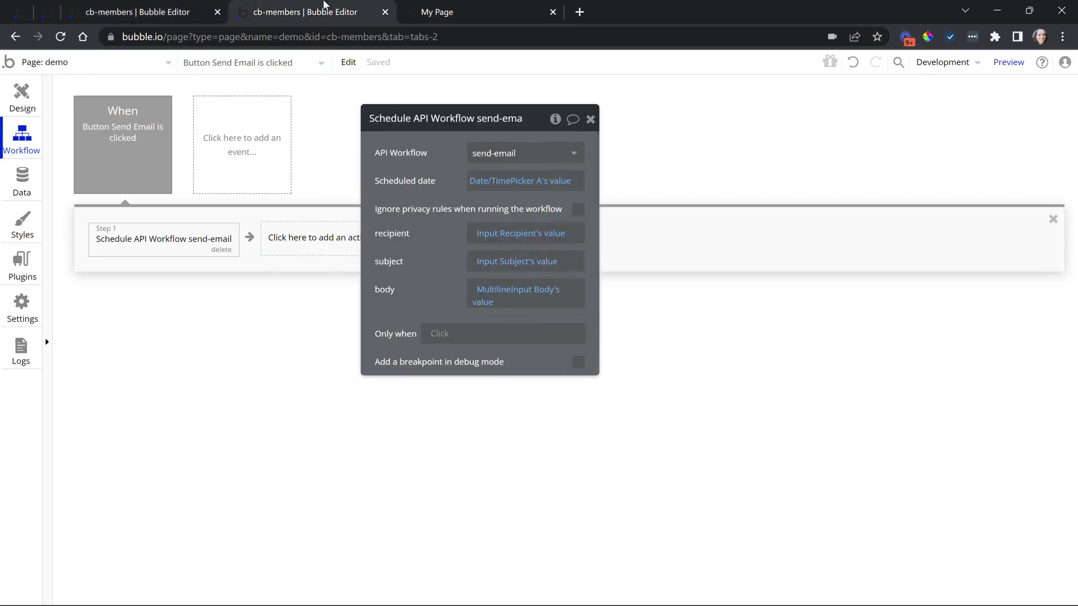
click(328, 240)
mouse_move(332, 474)
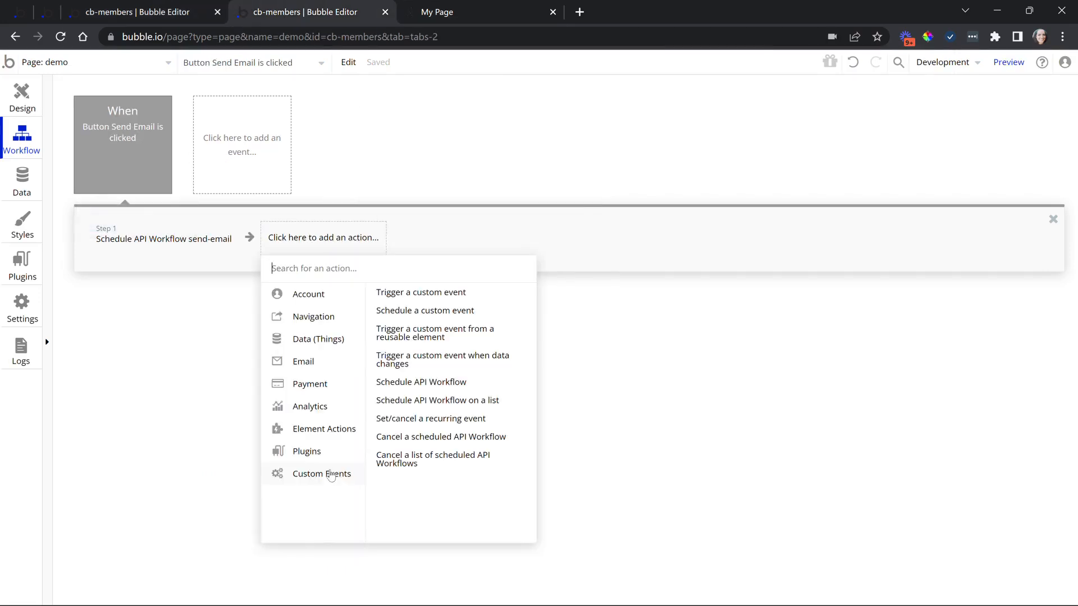